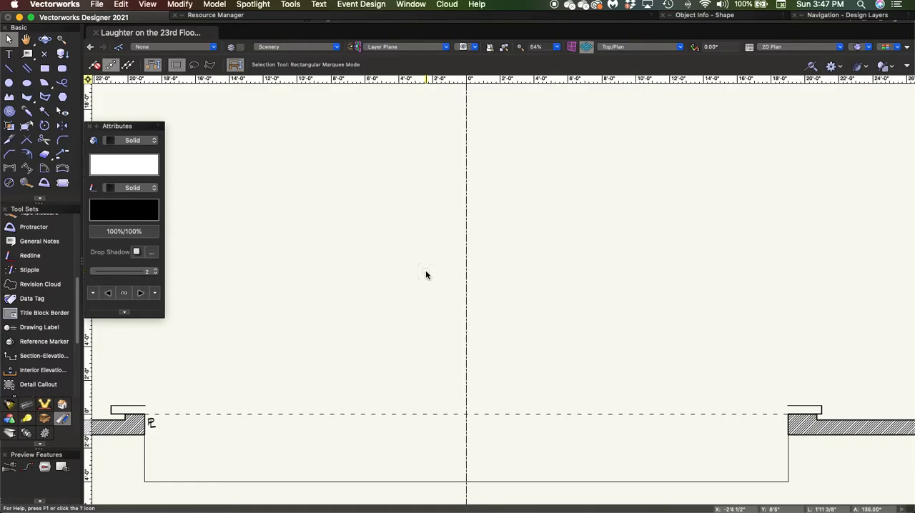
# Save the drawing as Laughter on the 23rd Floor TCR in the TH 4630 - Advanced Lighting Design folder, replacing the existing file
pyautogui.scroll(-6, 426, 270)
pyautogui.scroll(3, 422, 281)
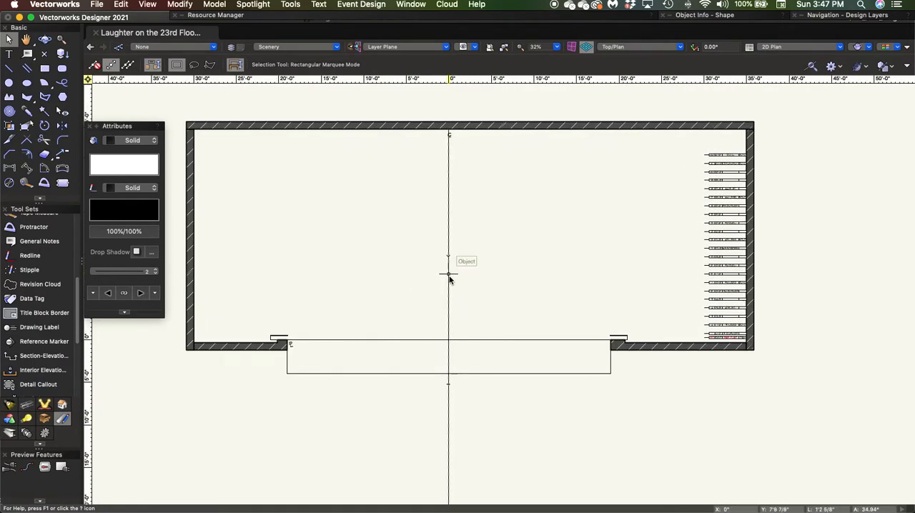
pyautogui.click(97, 4)
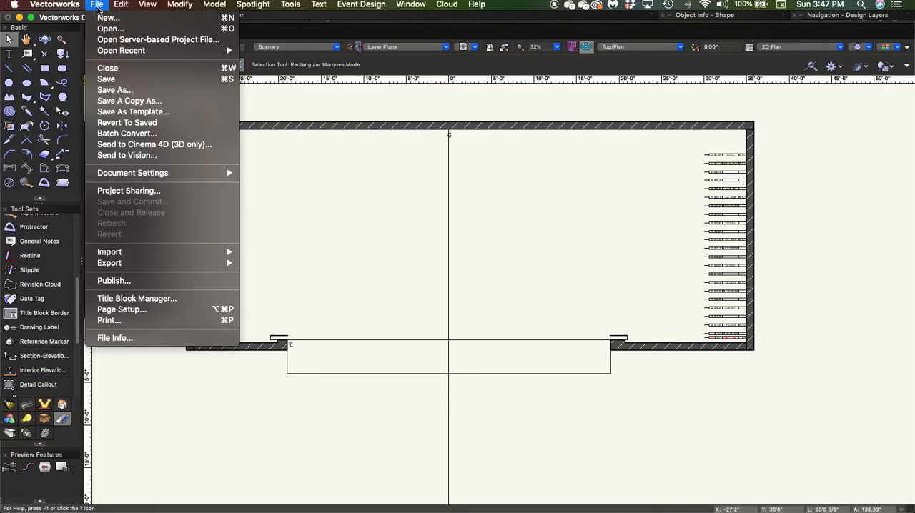
pyautogui.click(133, 92)
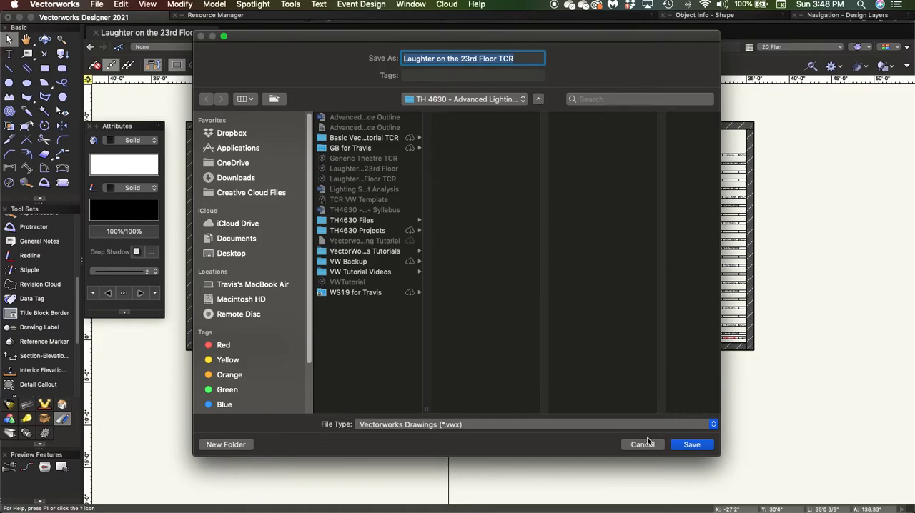
pyautogui.click(689, 445)
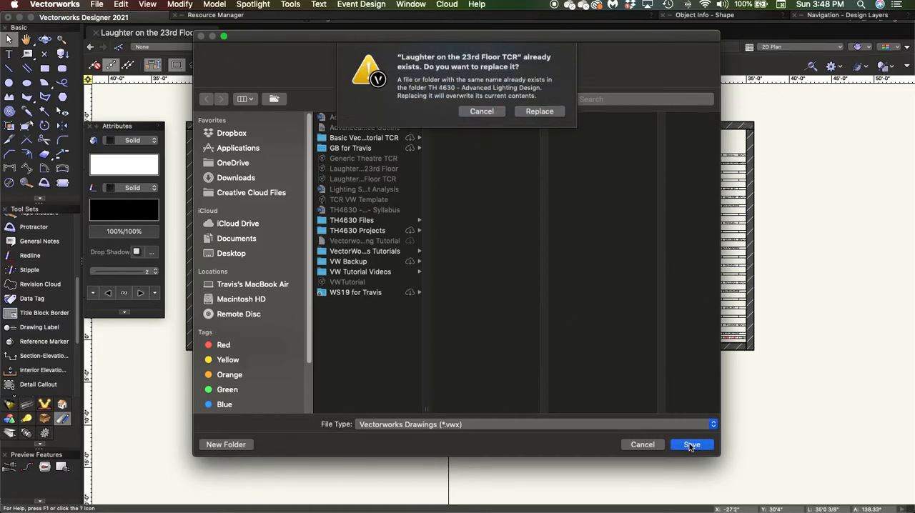
pyautogui.click(542, 113)
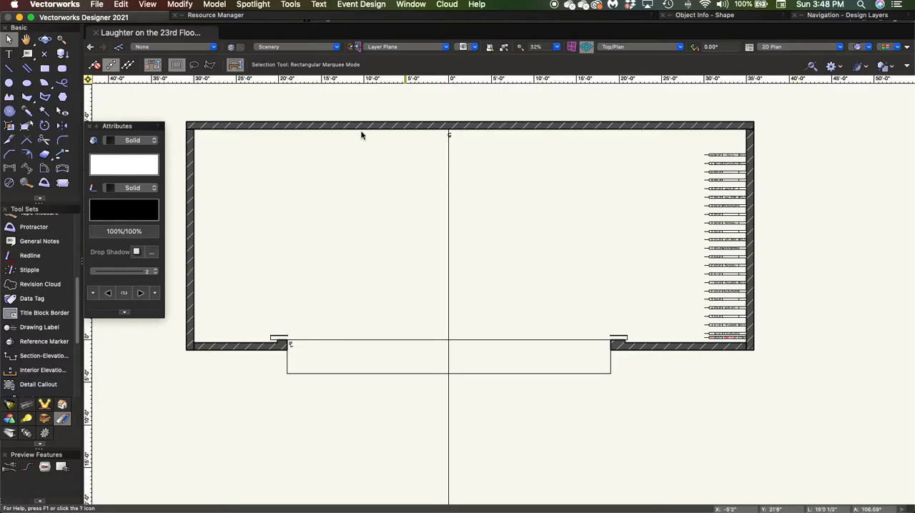
# Set the user origin to the point where the centre line crosses the midpoint of the plaster line
pyautogui.click(291, 4)
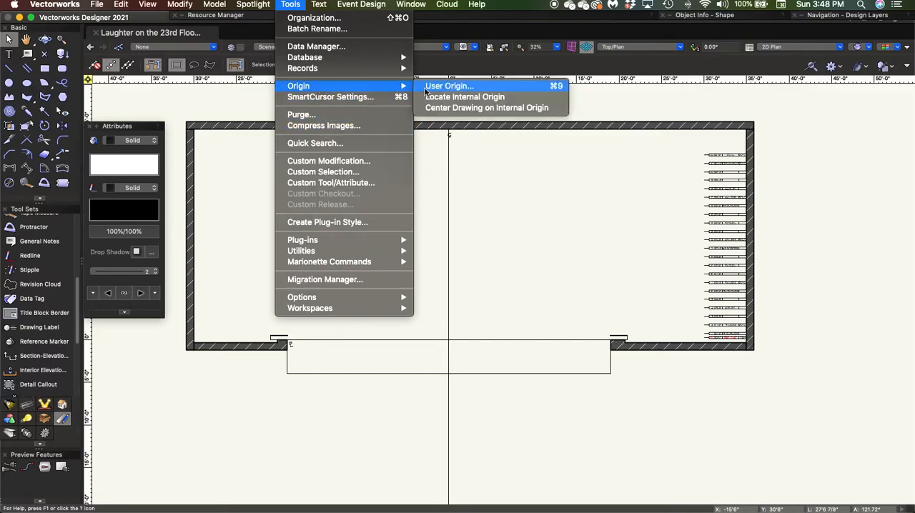
pyautogui.click(425, 86)
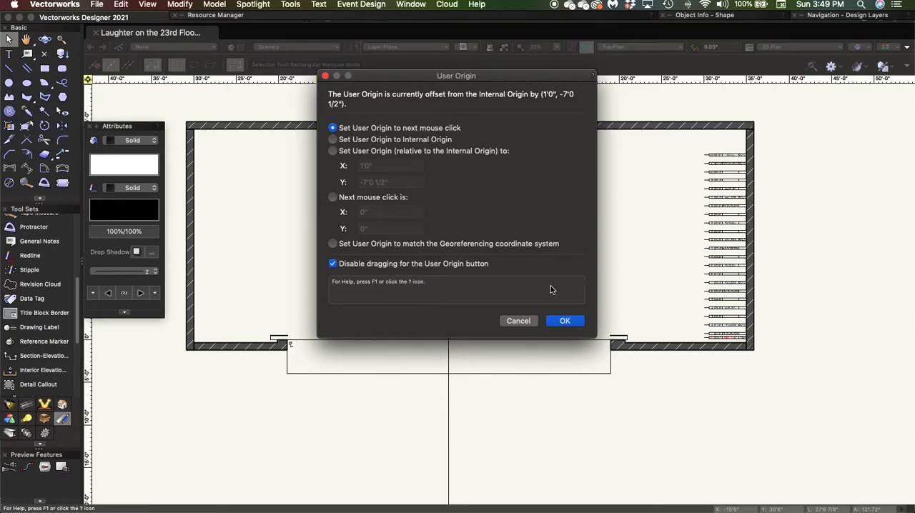
pyautogui.click(563, 321)
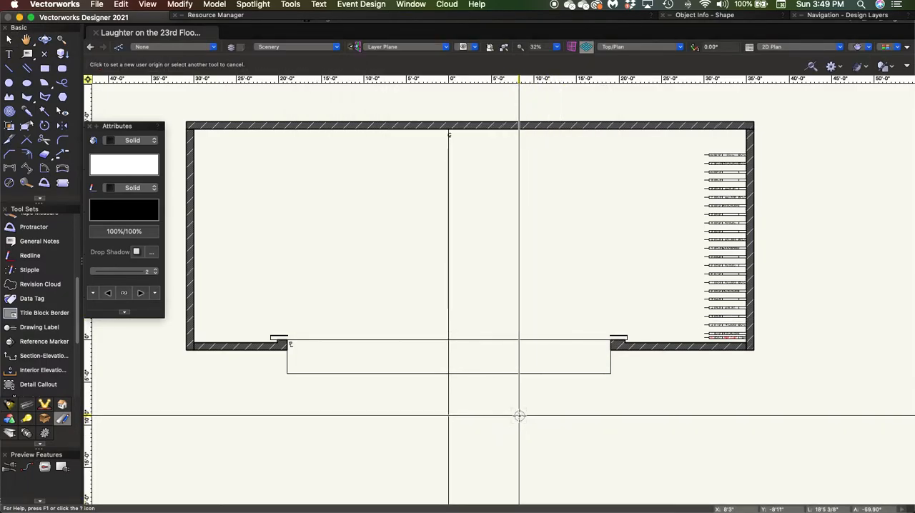
pyautogui.scroll(2, 483, 371)
pyautogui.scroll(5, 480, 369)
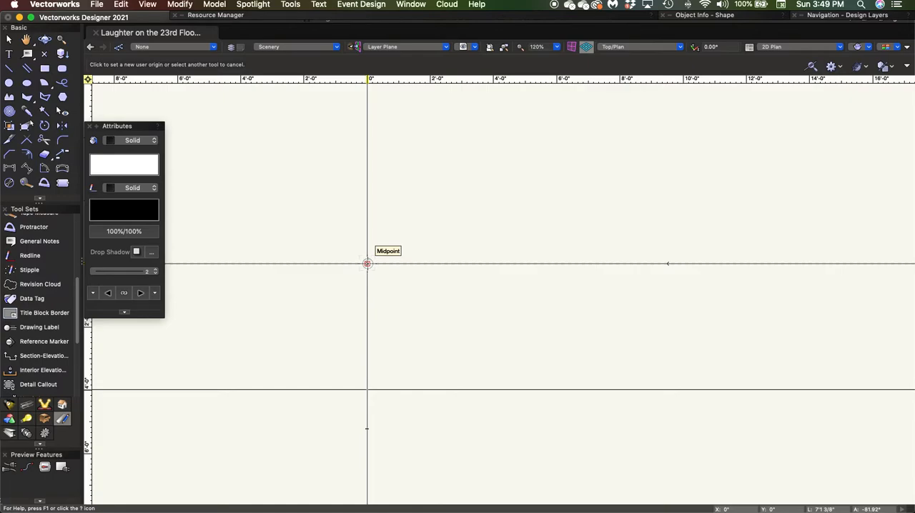
pyautogui.click(366, 264)
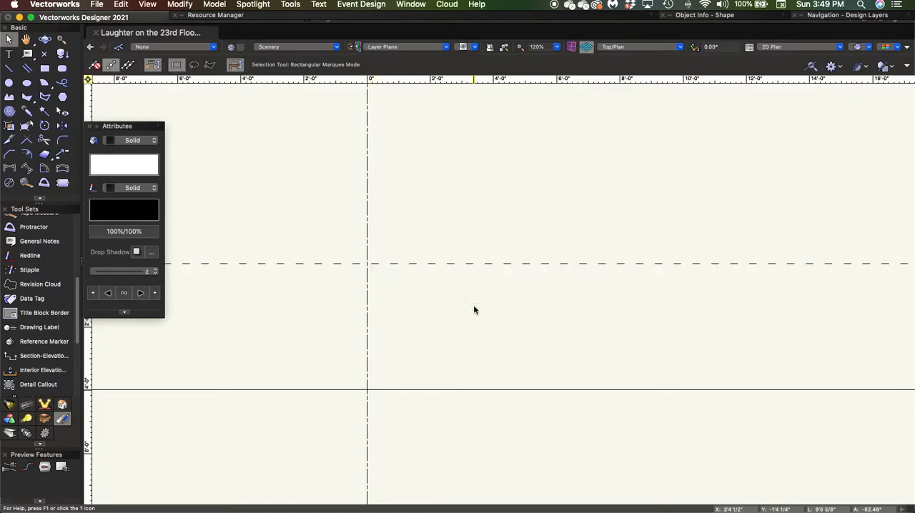
# Make Theatre FloorPlan the active design layer and switch back to Scenery
pyautogui.scroll(-2, 473, 309)
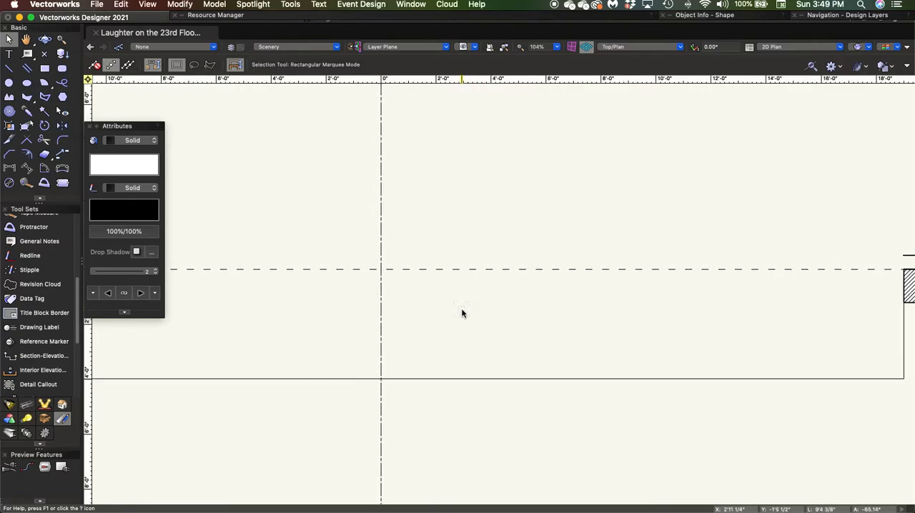
pyautogui.press('space')
pyautogui.moveTo(422, 324); pyautogui.dragTo(461, 363)
pyautogui.scroll(-5, 461, 362)
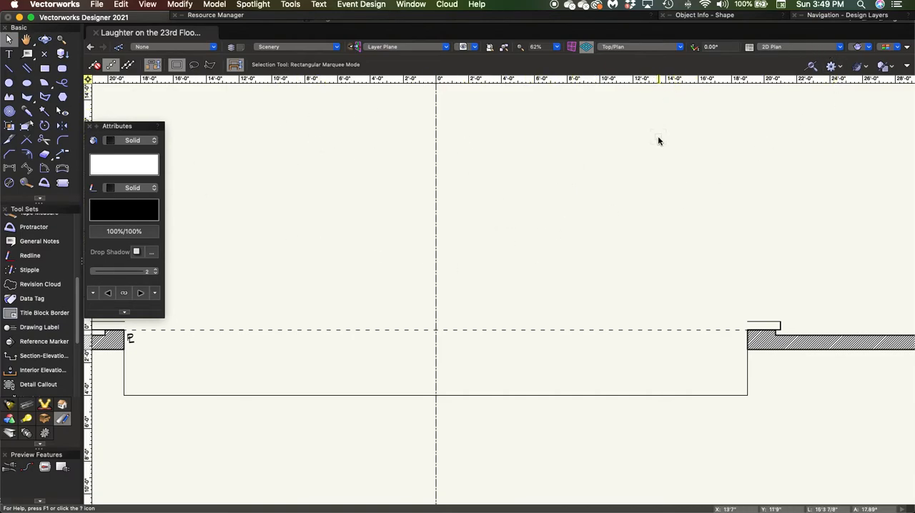
pyautogui.click(850, 15)
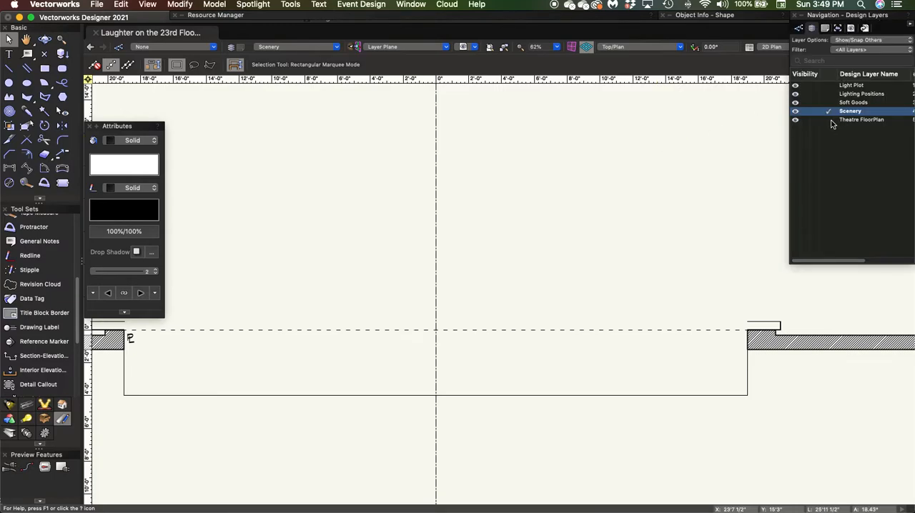
pyautogui.click(847, 121)
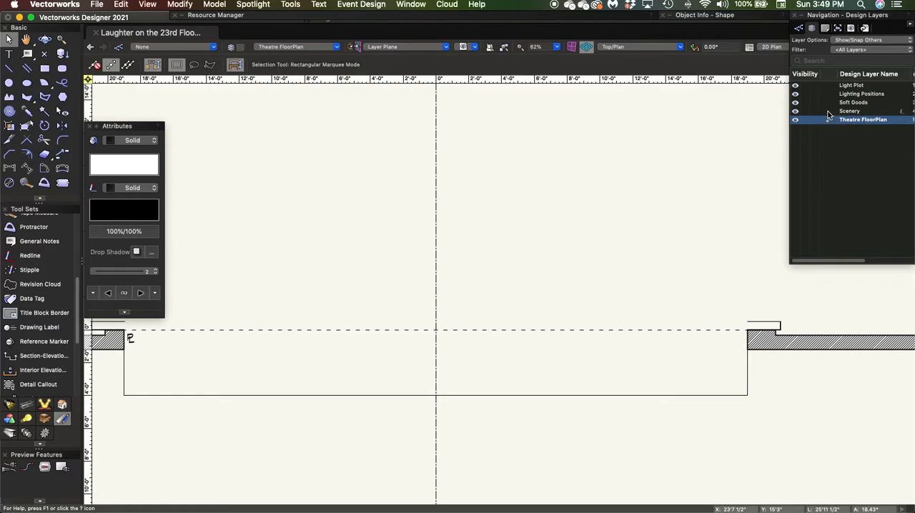
pyautogui.click(827, 112)
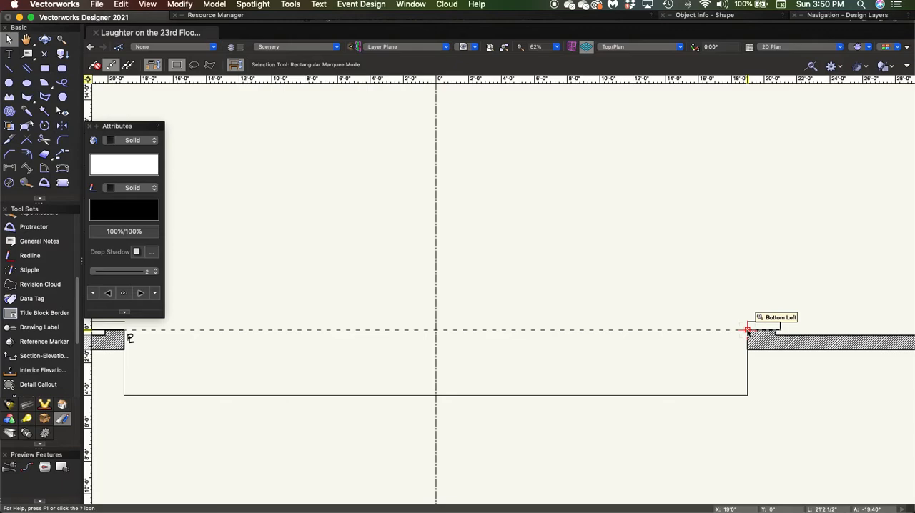
pyautogui.click(748, 396)
pyautogui.scroll(-1, 400, 312)
pyautogui.scroll(-1, 399, 312)
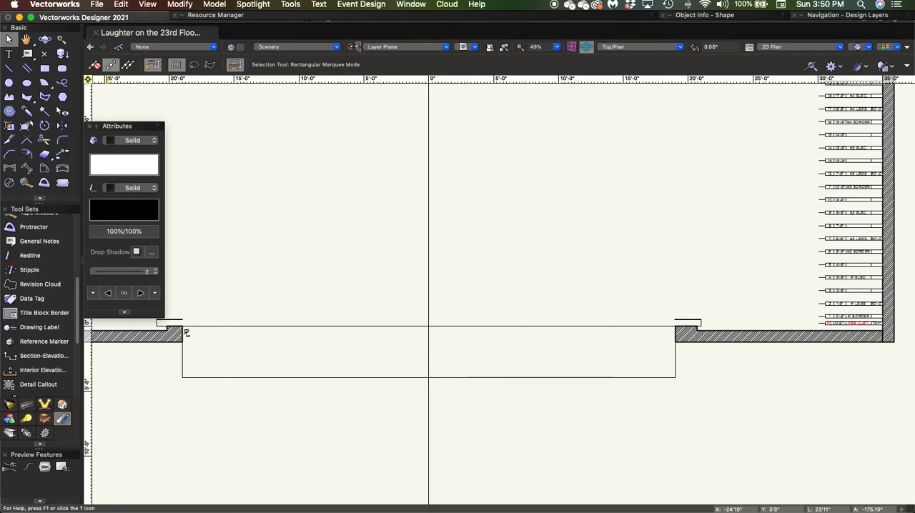
# Draw a rectangle 16' wide and 3" deep, extending upstage and to the right from the user origin
pyautogui.scroll(5, 464, 326)
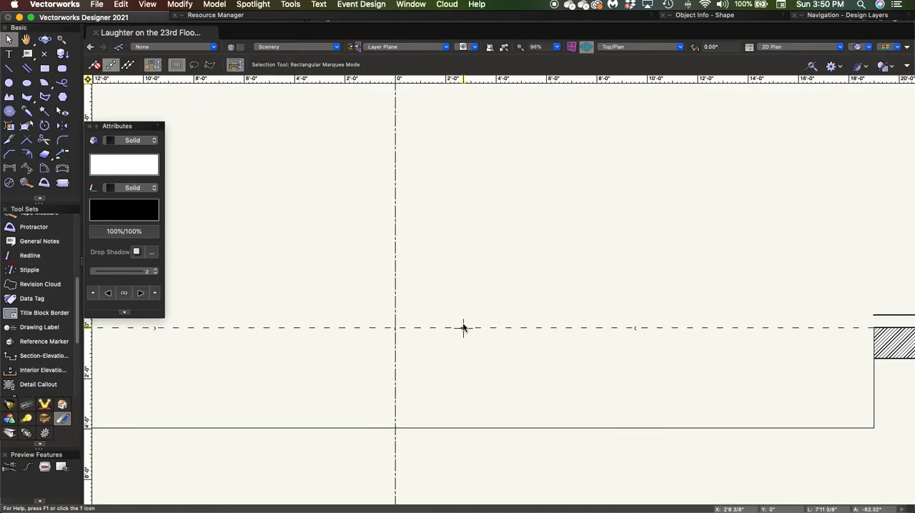
pyautogui.scroll(-1, 434, 318)
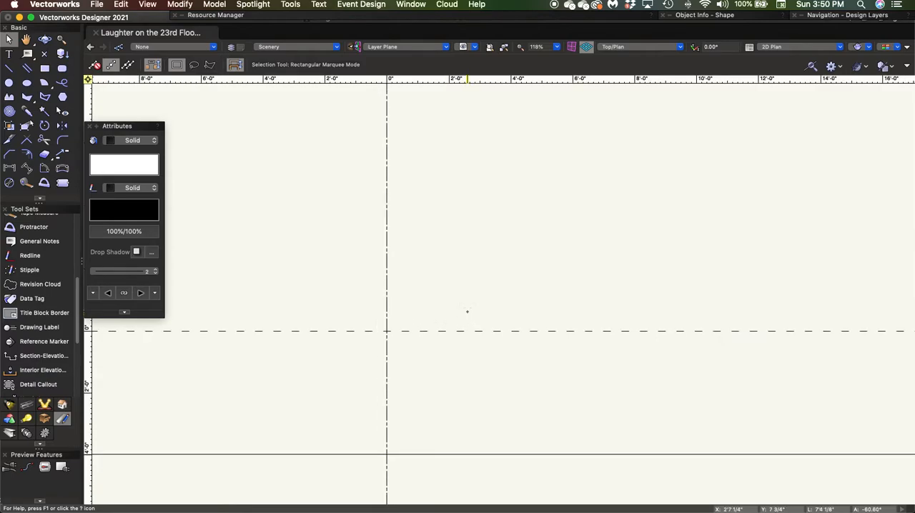
pyautogui.press('4')
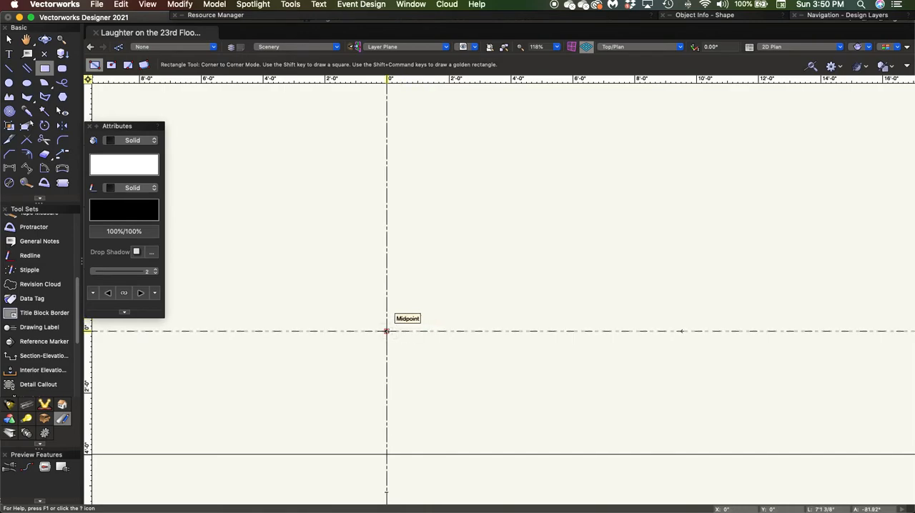
pyautogui.click(386, 331)
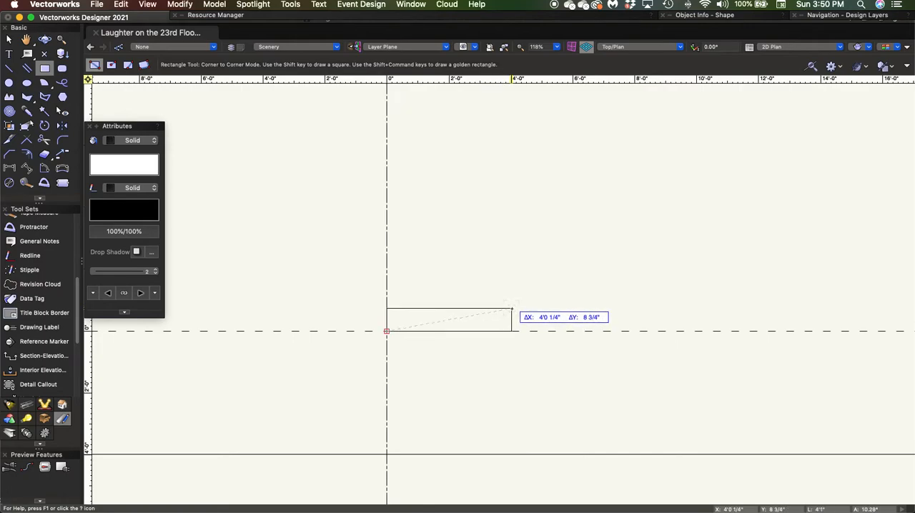
pyautogui.press('Tab')
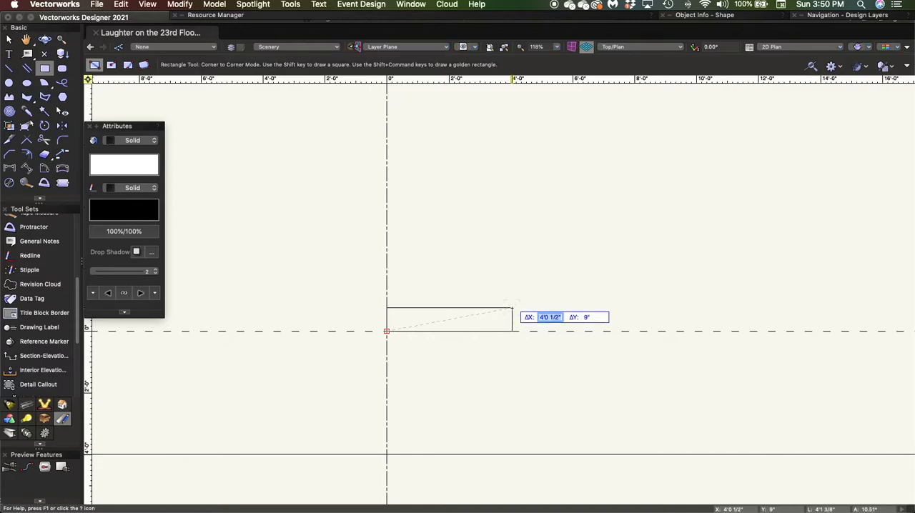
pyautogui.write('16')
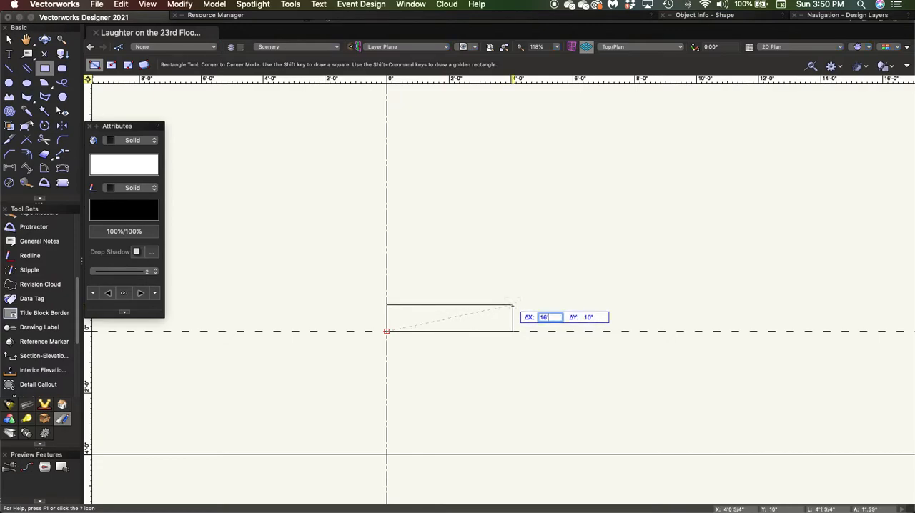
pyautogui.press('Tab')
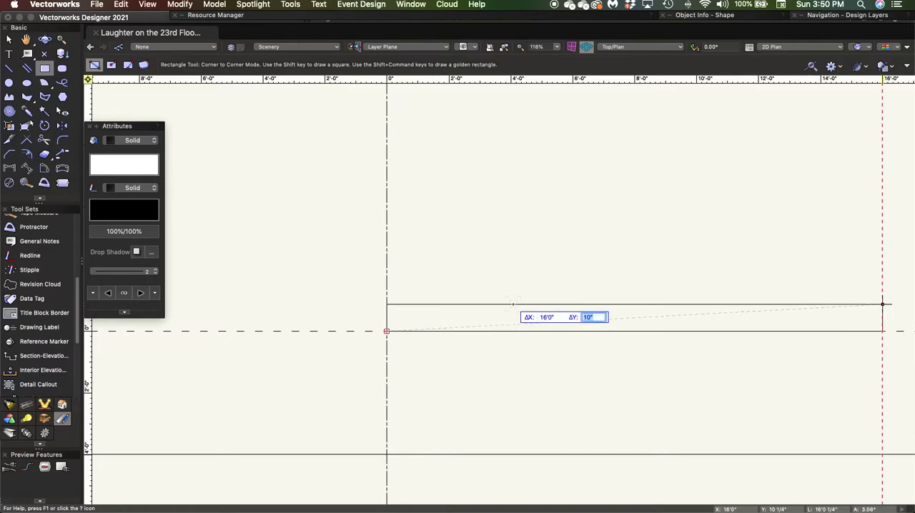
pyautogui.write('3')
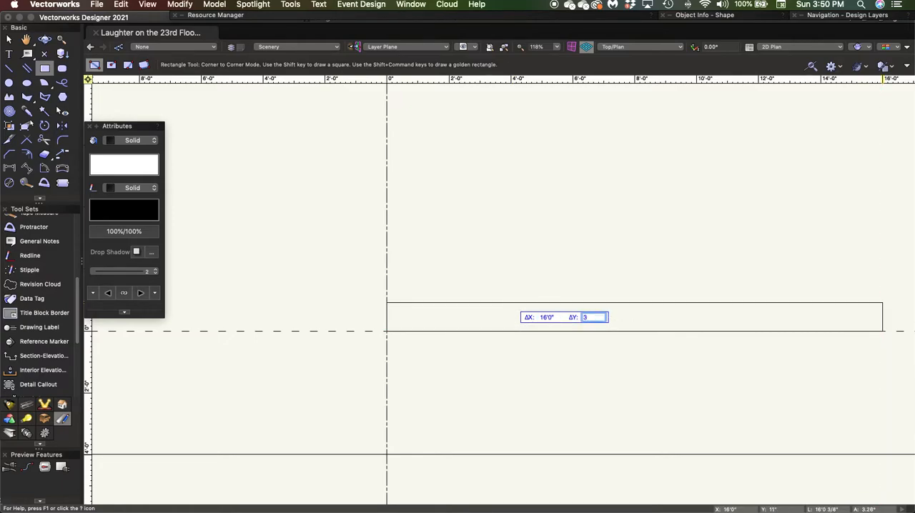
pyautogui.press('Return')
pyautogui.click(882, 324)
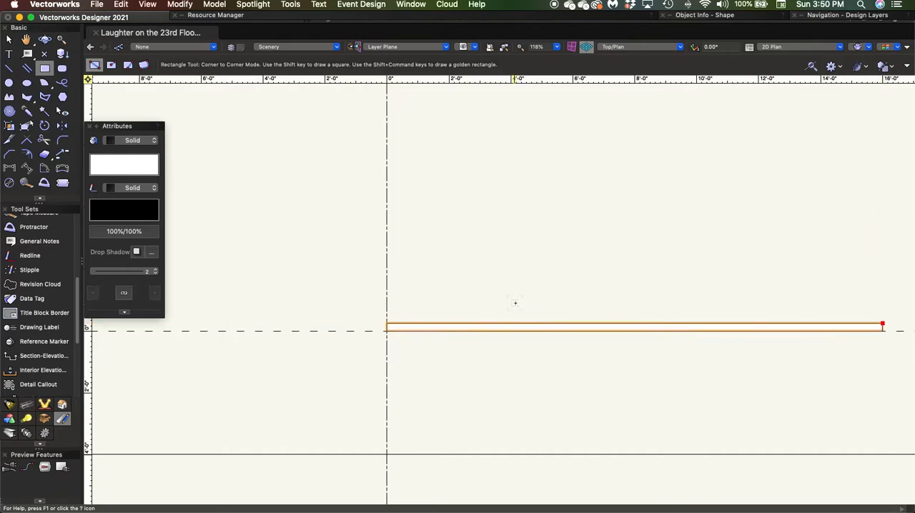
pyautogui.press('x')
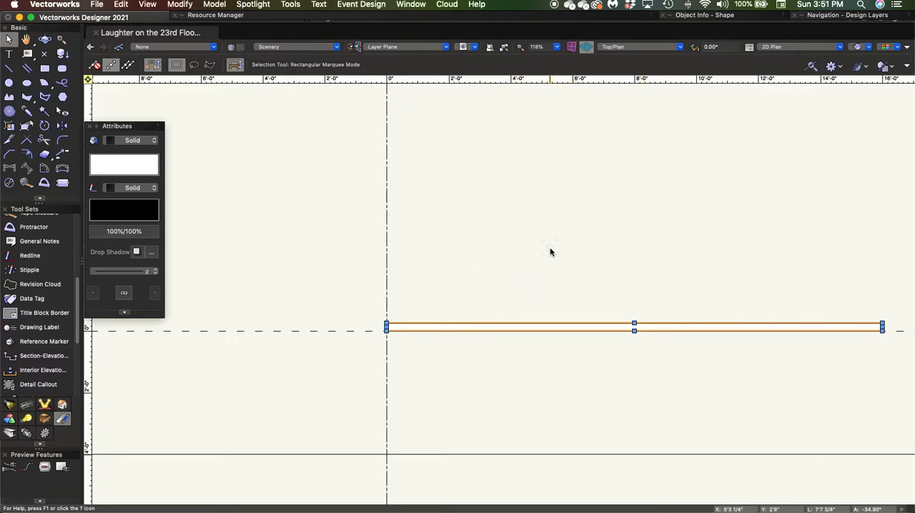
# Move the 16' wall rectangle by an X offset of -8'0" and a Y offset of 15'7 1/4", and deselect it
pyautogui.press('super+m')
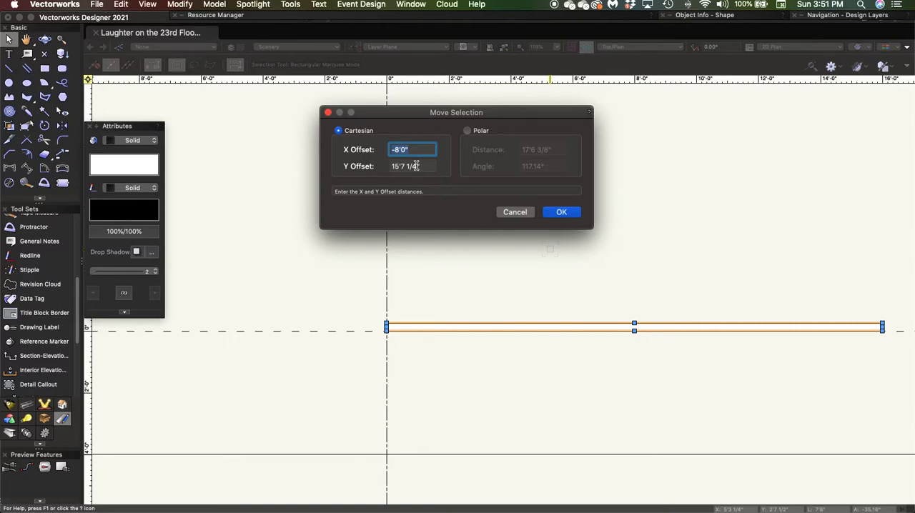
pyautogui.click(562, 212)
pyautogui.scroll(-5, 532, 218)
pyautogui.moveTo(523, 200)
pyautogui.mouseDown(button='middle')
pyautogui.moveTo(529, 257)
pyautogui.moveTo(555, 317)
pyautogui.moveTo(566, 319)
pyautogui.mouseUp(button='middle')
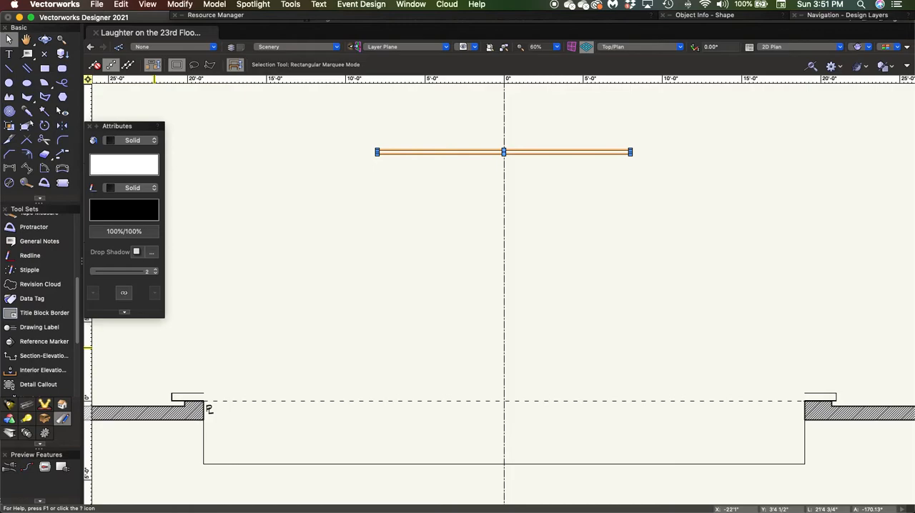
pyautogui.click(326, 257)
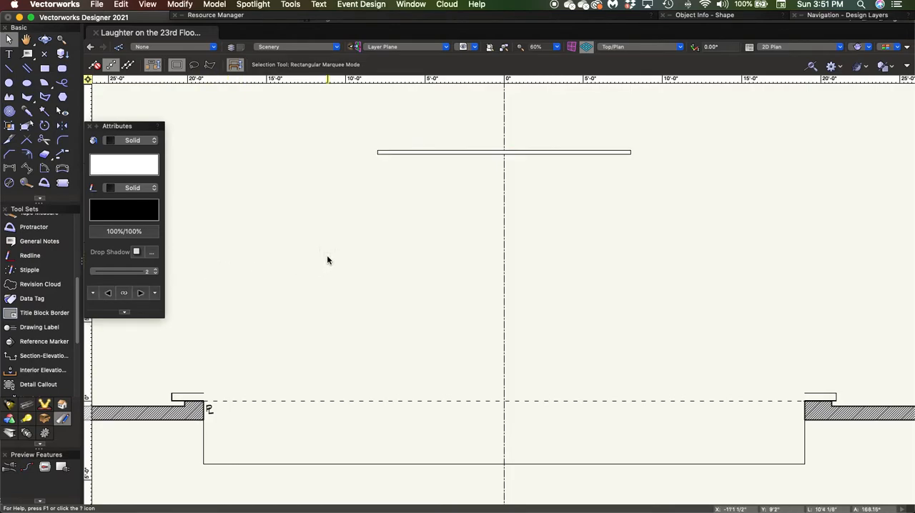
# Draw a rectangle 3" wide and 16' long from the back wall's lower-left corner, extending left and downstage
pyautogui.press('4')
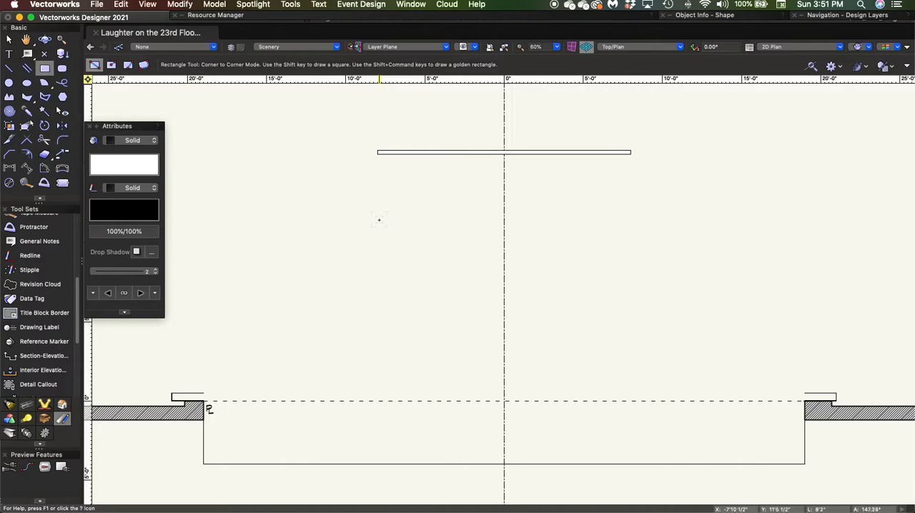
pyautogui.click(377, 154)
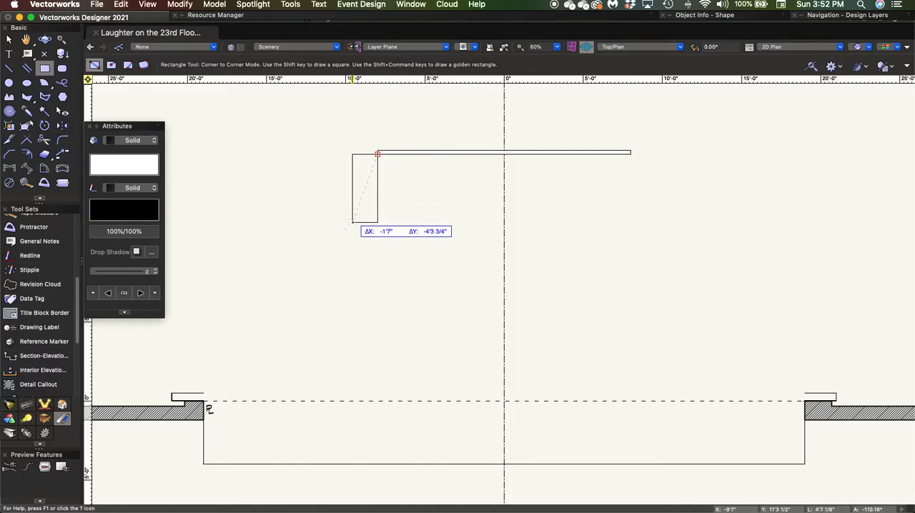
pyautogui.press('Tab')
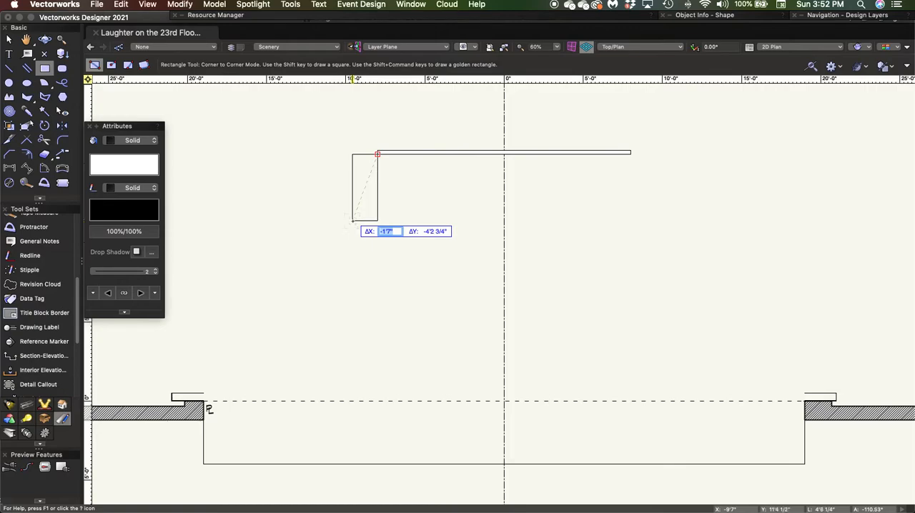
pyautogui.write('-3')
pyautogui.press('Tab')
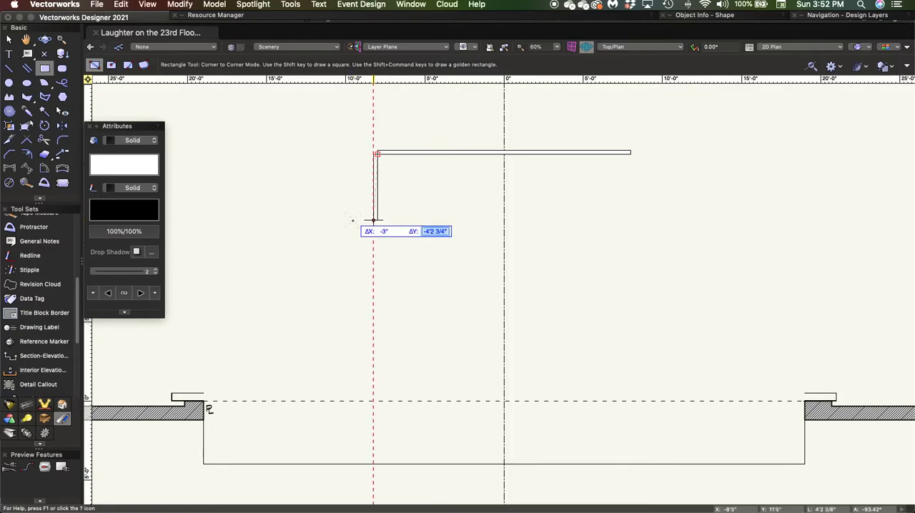
pyautogui.write('-16')
pyautogui.press('Tab')
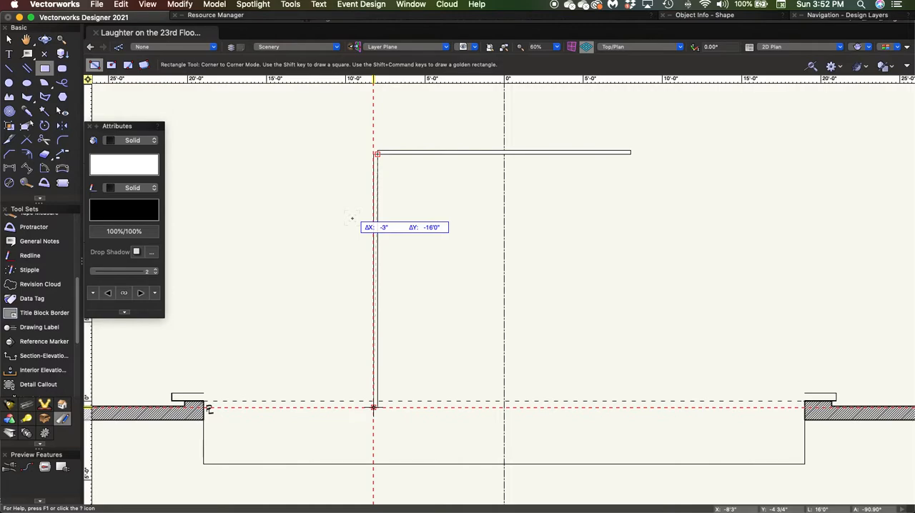
pyautogui.press('Return')
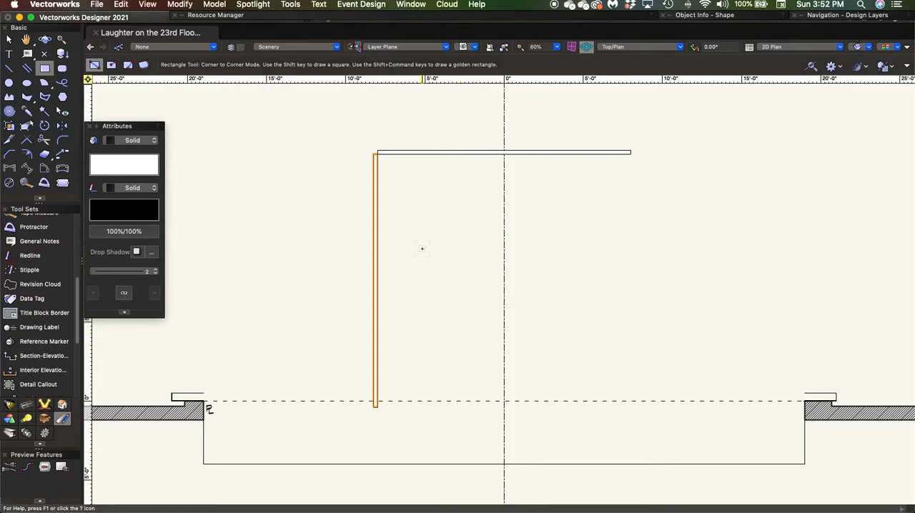
pyautogui.press('x')
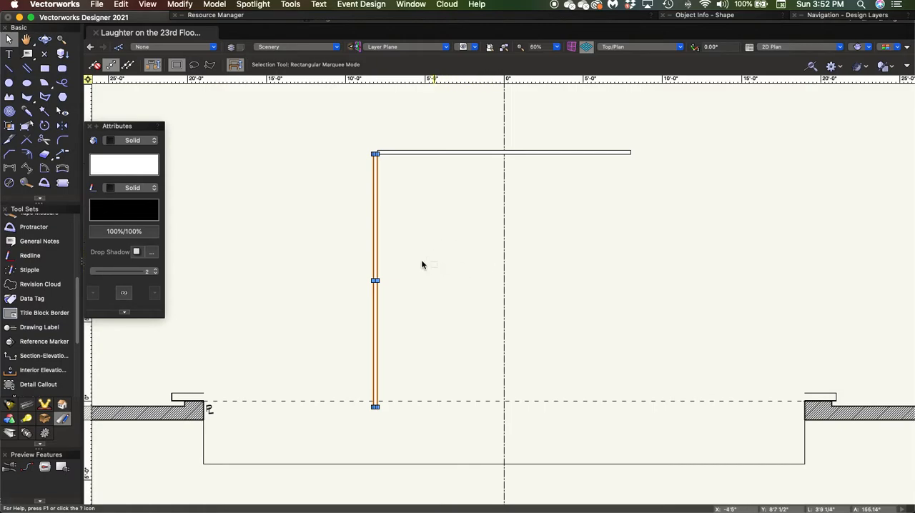
# Rotate the new side wall by -30° about its upper-right corner so its downstage end swings outward
pyautogui.click(44, 127)
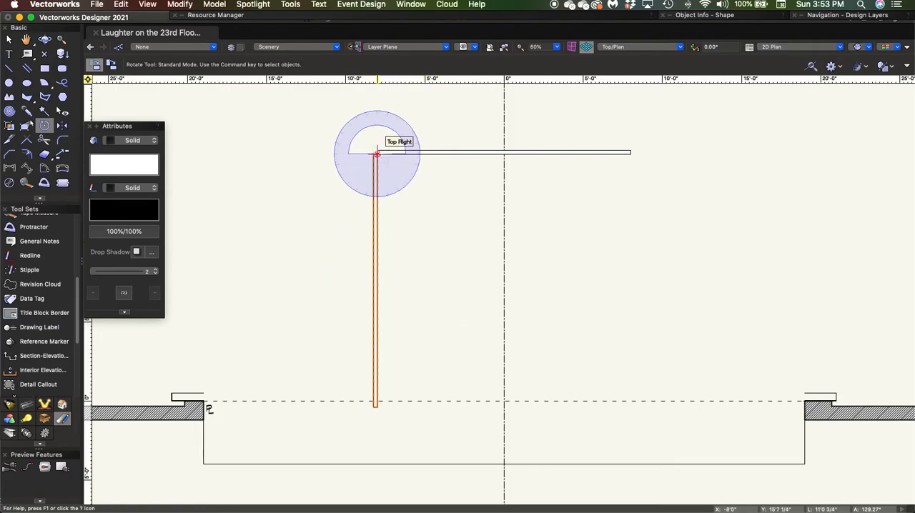
pyautogui.click(377, 153)
pyautogui.click(377, 154)
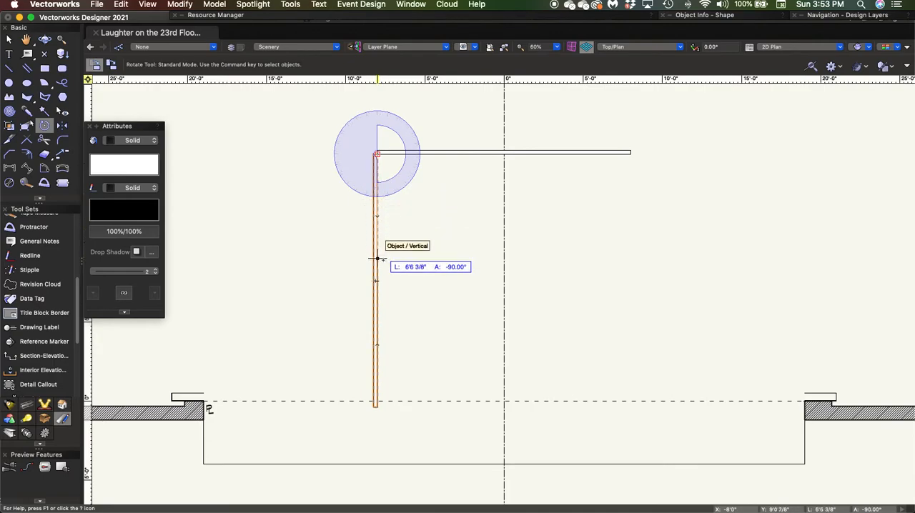
pyautogui.click(377, 281)
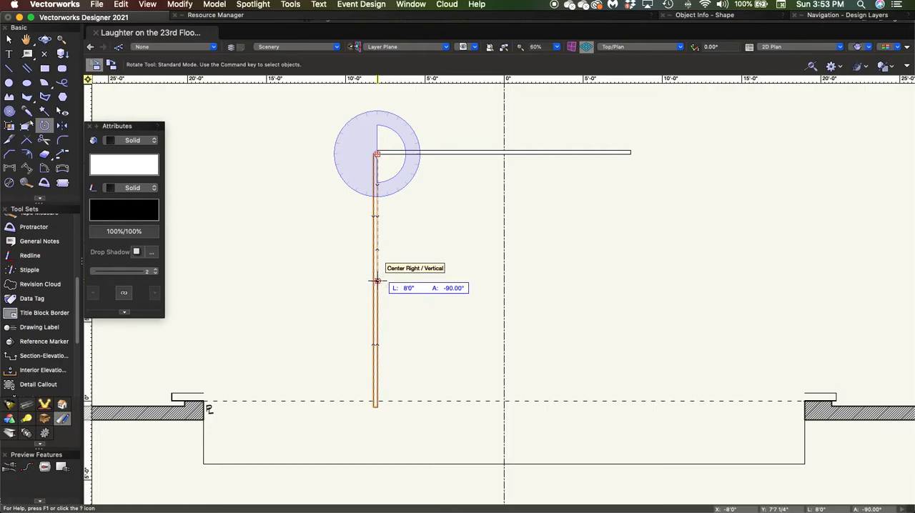
pyautogui.click(377, 281)
pyautogui.click(378, 281)
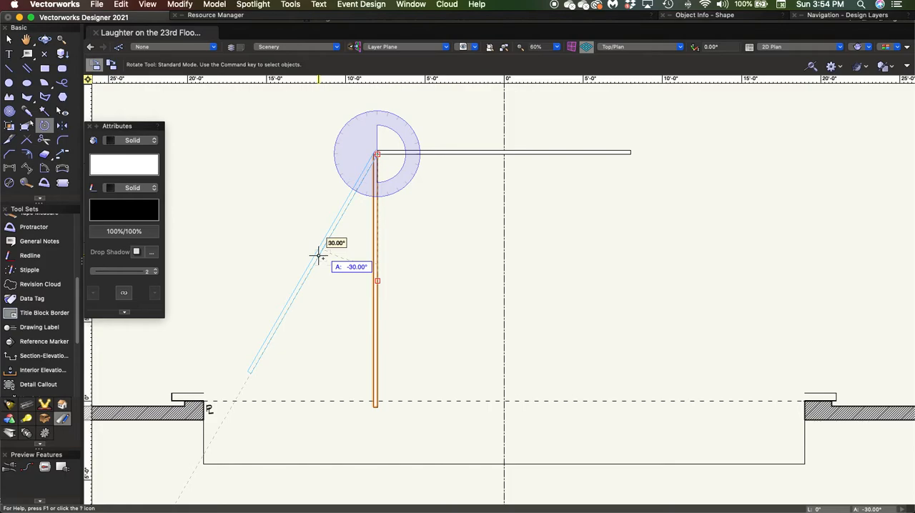
pyautogui.click(318, 255)
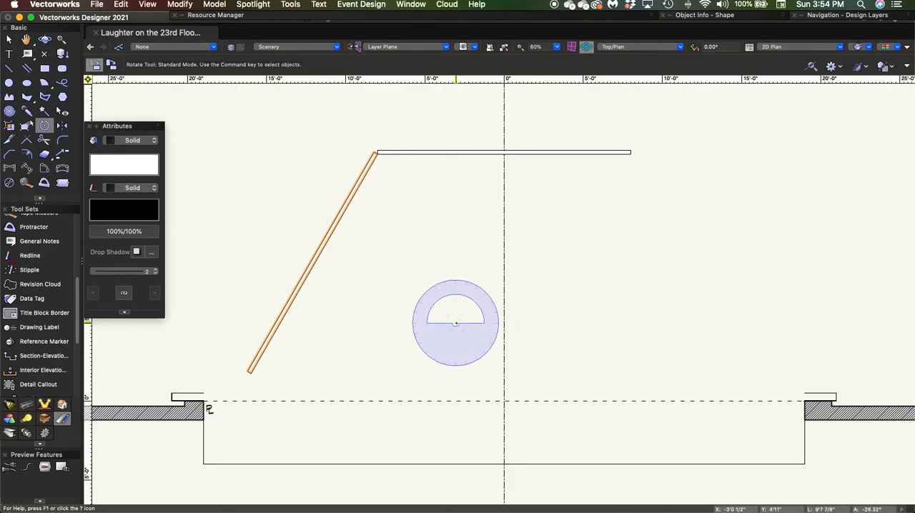
pyautogui.press('x')
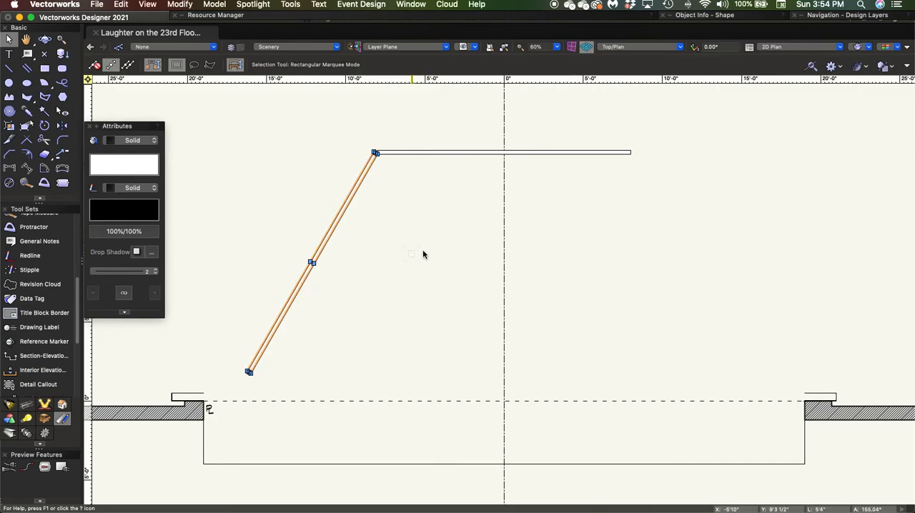
# Mirror a duplicate of the angled side wall across the centre line, and deselect it
pyautogui.click(61, 126)
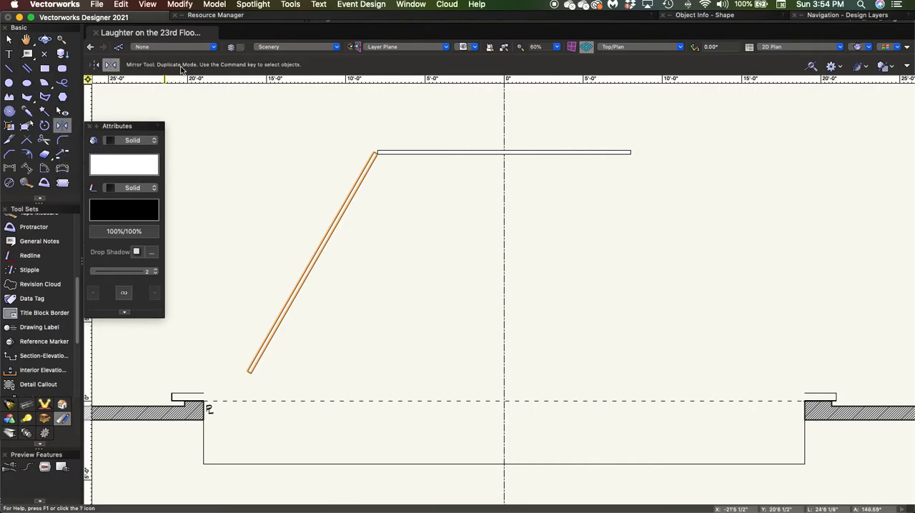
pyautogui.click(504, 154)
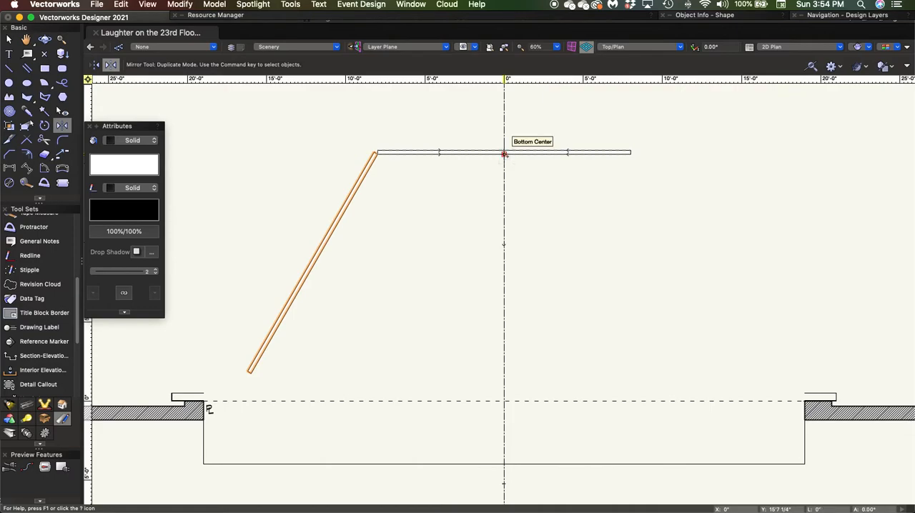
pyautogui.click(504, 226)
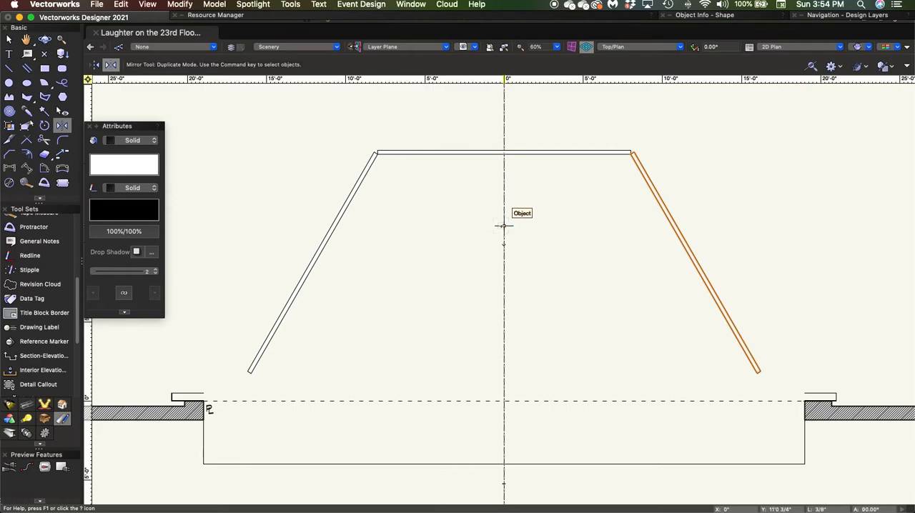
pyautogui.press('x')
pyautogui.click(606, 247)
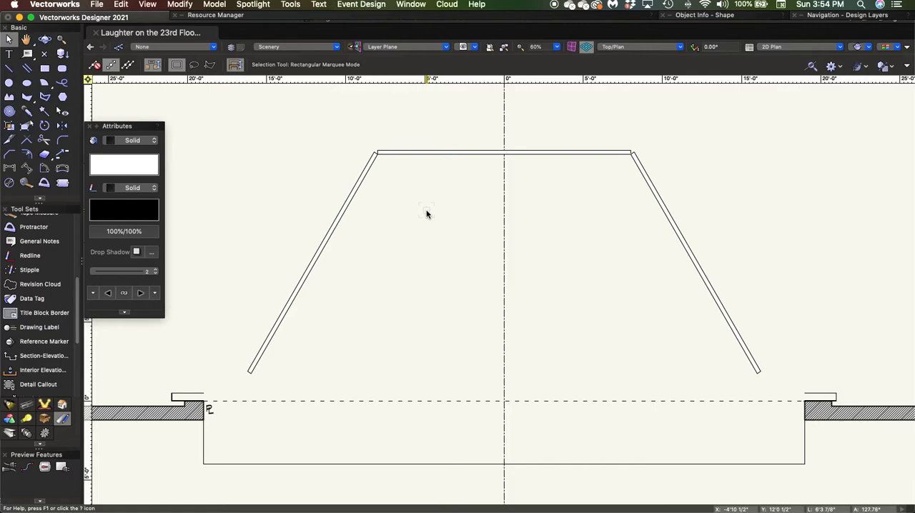
# Set the line thickness of the back wall and both angled side walls to 7, and deselect them
pyautogui.click(714, 298)
pyautogui.keyDown('shift'); pyautogui.click(568, 152); pyautogui.keyUp('shift')
pyautogui.keyDown('shift'); pyautogui.click(339, 215); pyautogui.keyUp('shift')
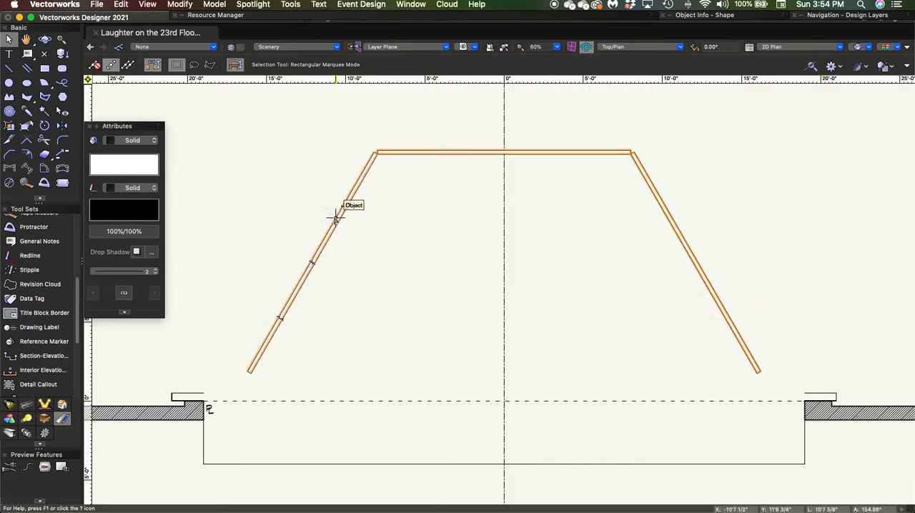
pyautogui.click(154, 272)
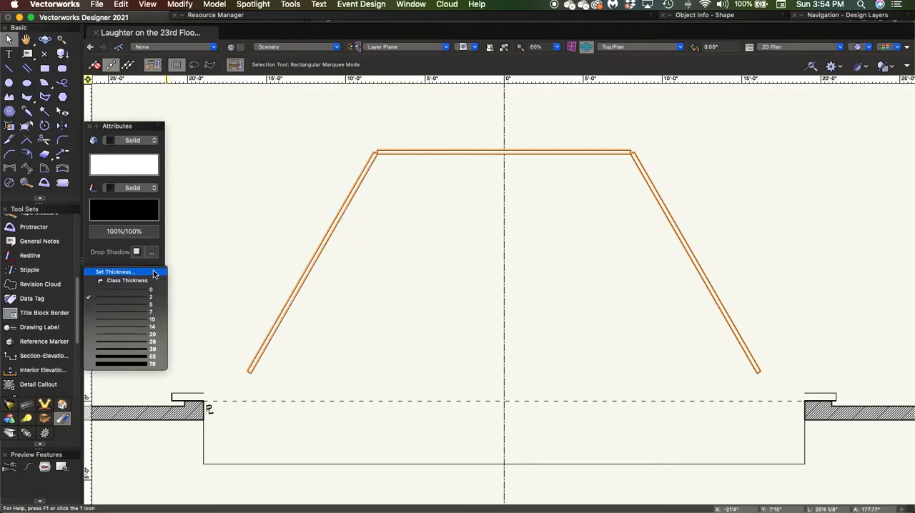
pyautogui.click(151, 313)
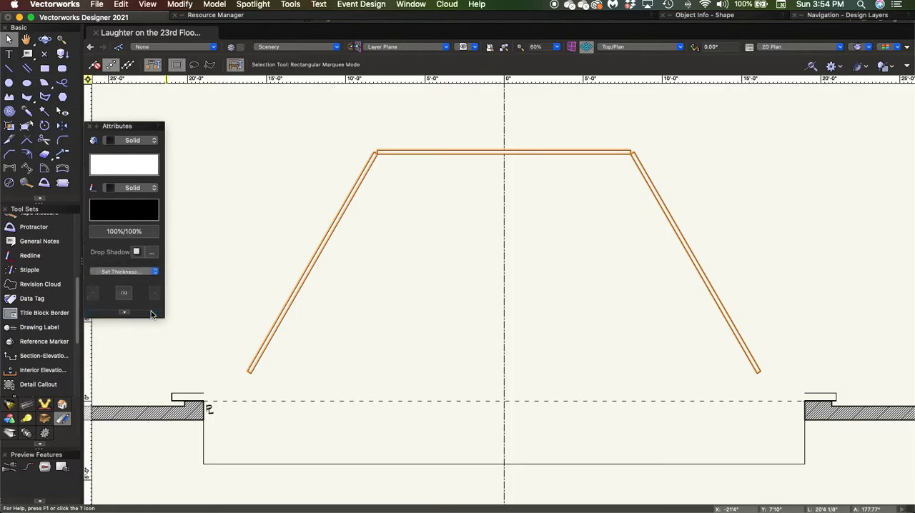
pyautogui.click(439, 288)
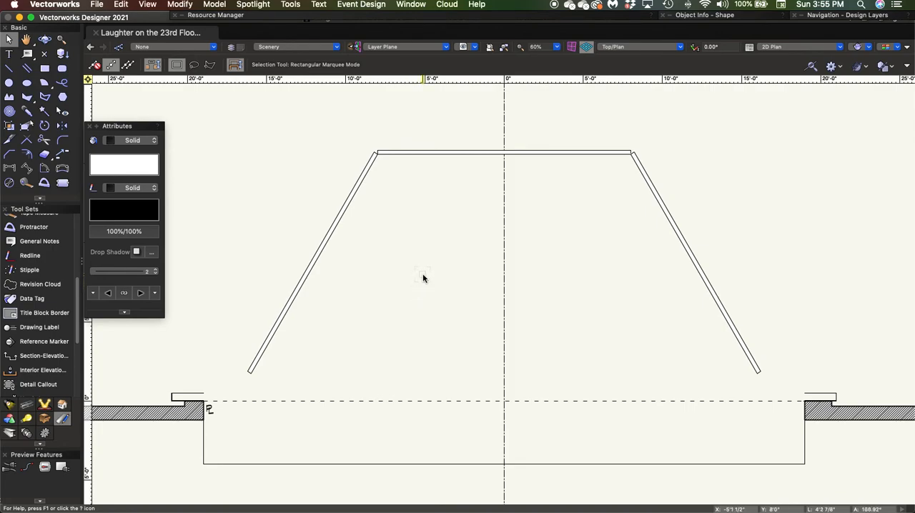
# Draw a 16' horizontal line along the downstage edge of the back wall, from corner to corner
pyautogui.press('2')
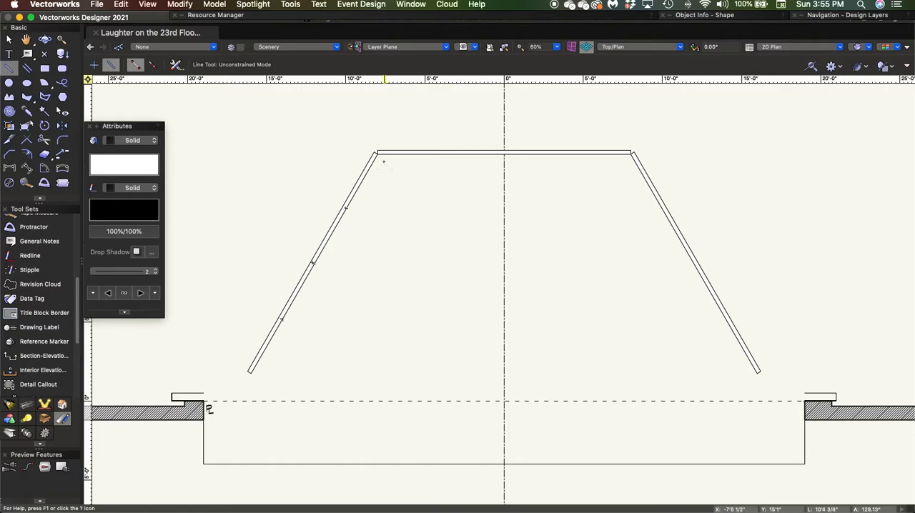
pyautogui.click(376, 153)
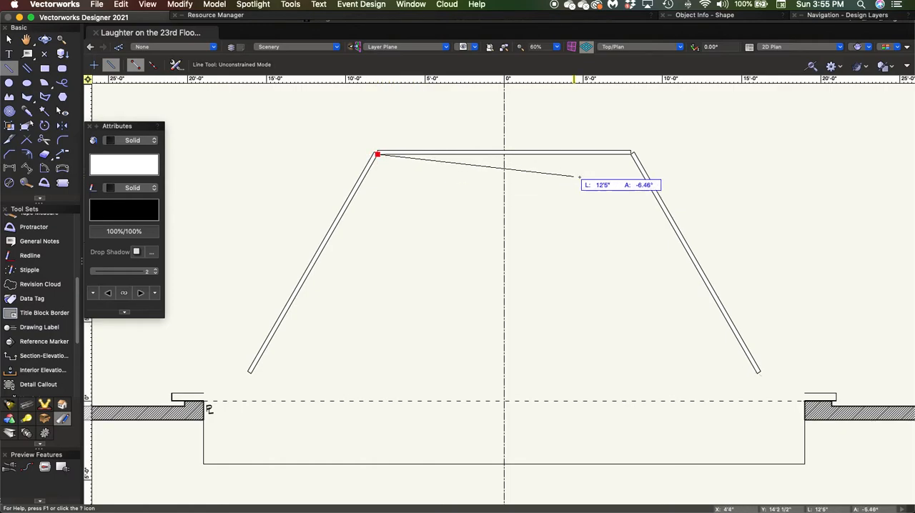
pyautogui.click(630, 154)
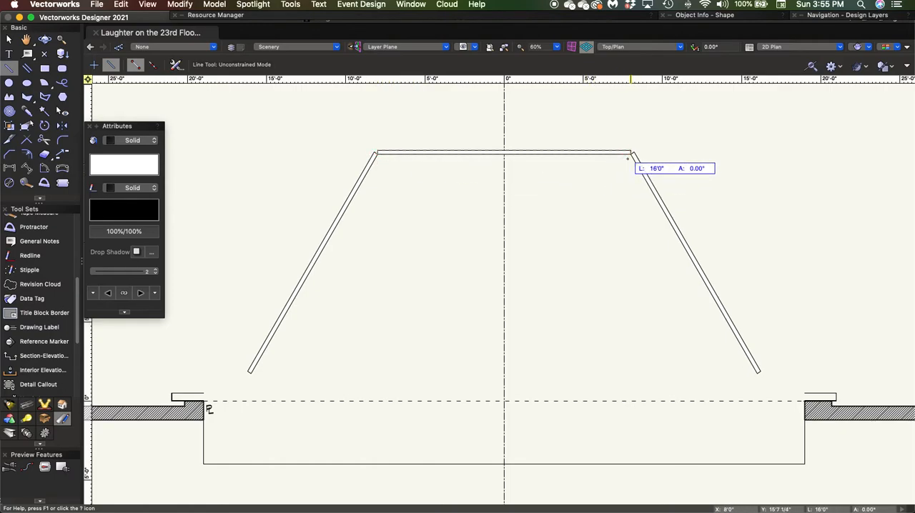
pyautogui.click(630, 155)
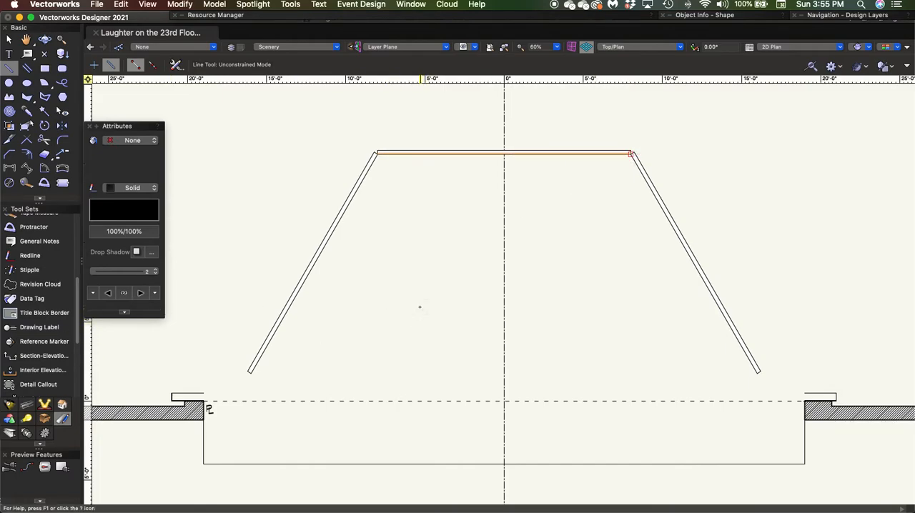
pyautogui.press('x')
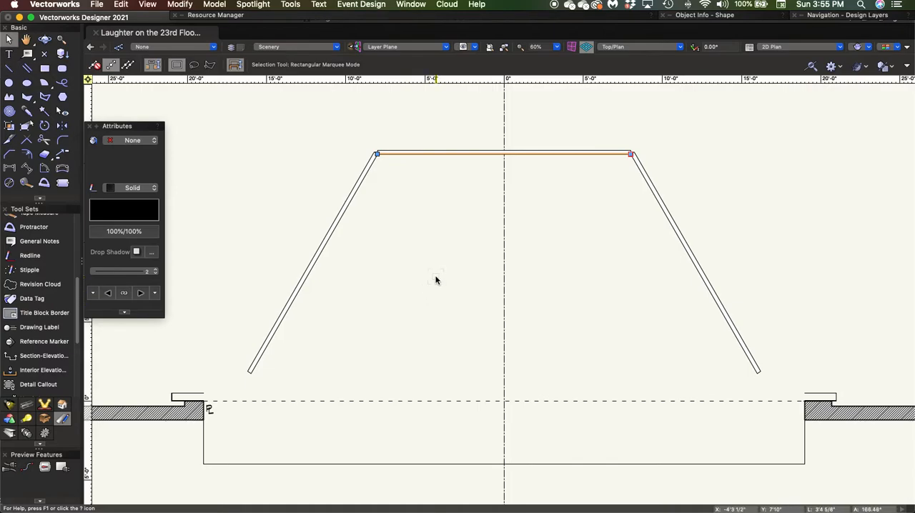
# Move the 16' line by an X offset of 0 and a Y offset of -8', and deselect it
pyautogui.press('super+m')
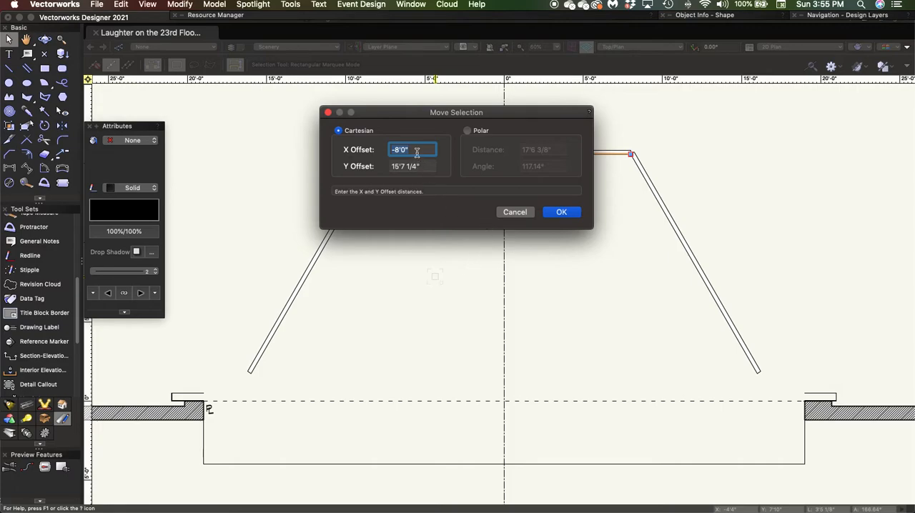
pyautogui.write('0')
pyautogui.press('Tab')
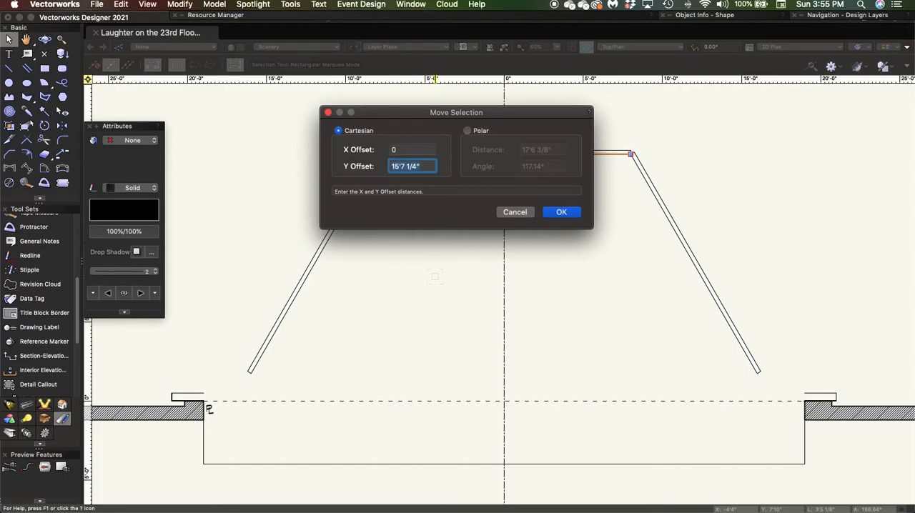
pyautogui.write('-8')
pyautogui.press('Return')
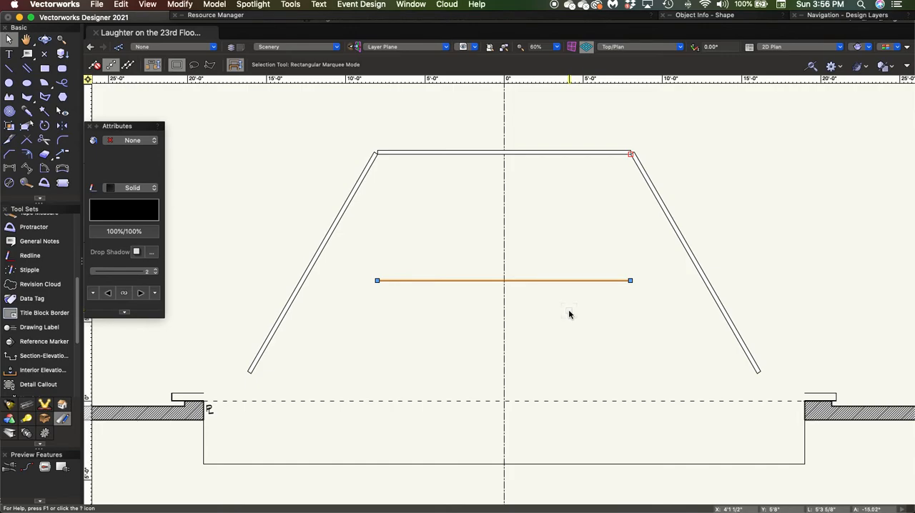
pyautogui.click(526, 331)
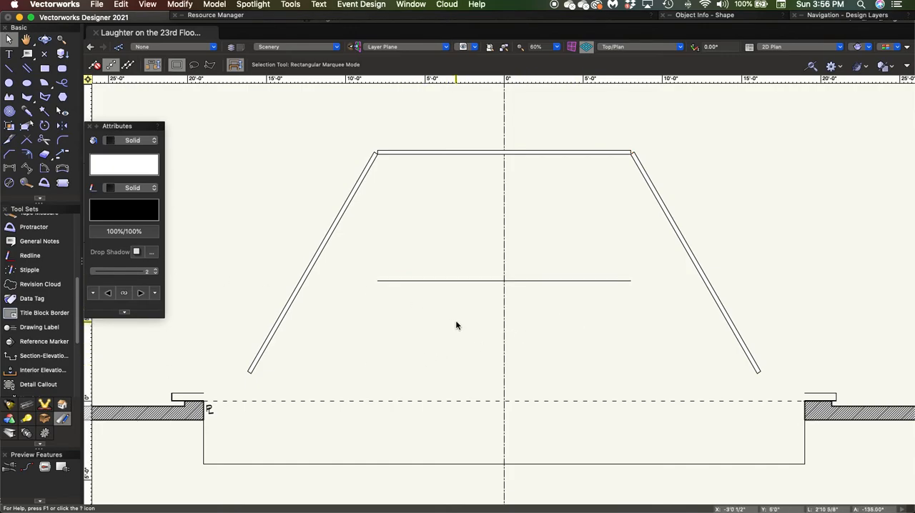
# Extend both ends of the horizontal line to the angled side walls with the Connect/Combine tool
pyautogui.click(26, 142)
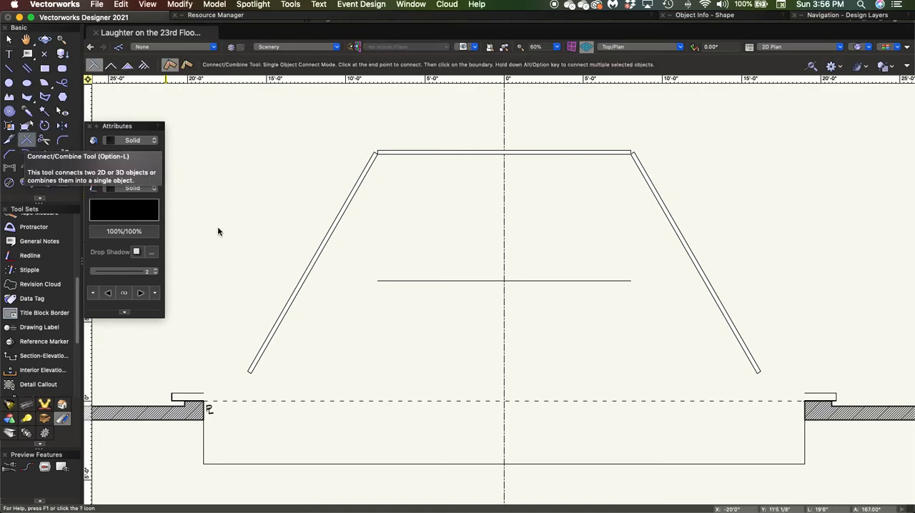
pyautogui.click(377, 280)
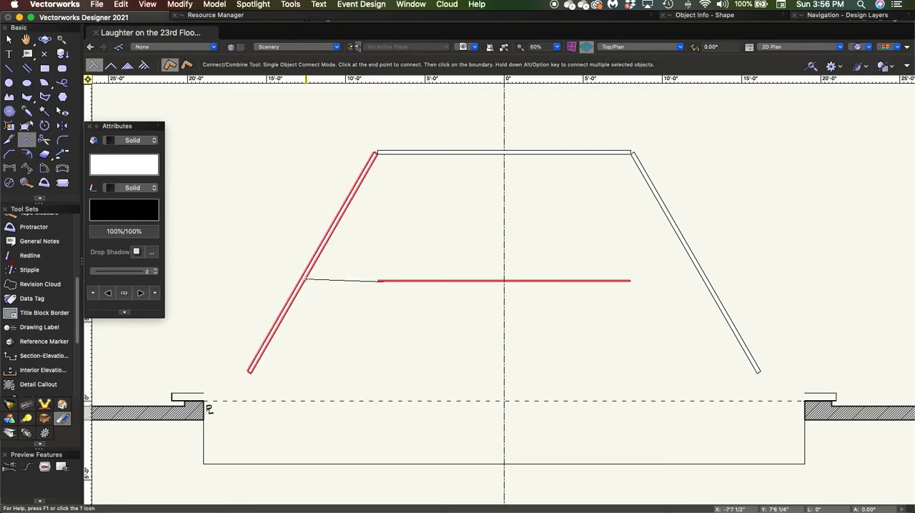
pyautogui.click(306, 280)
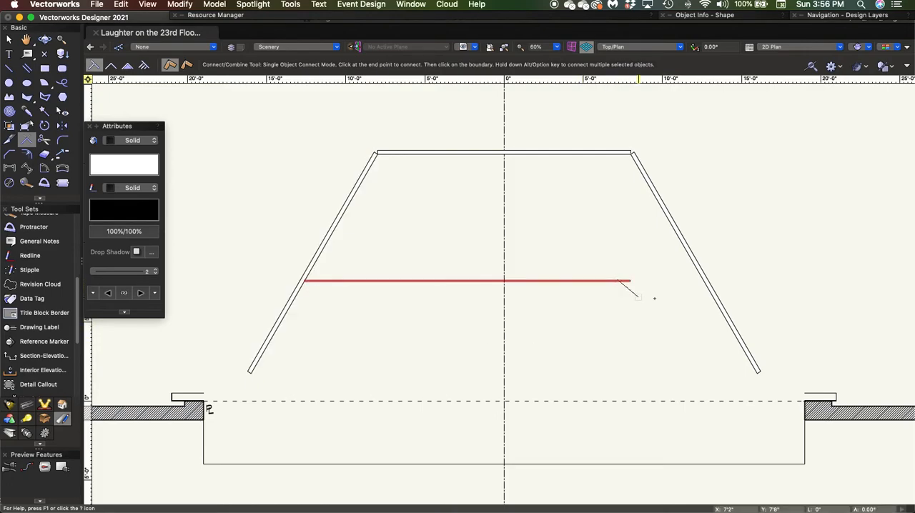
pyautogui.click(712, 289)
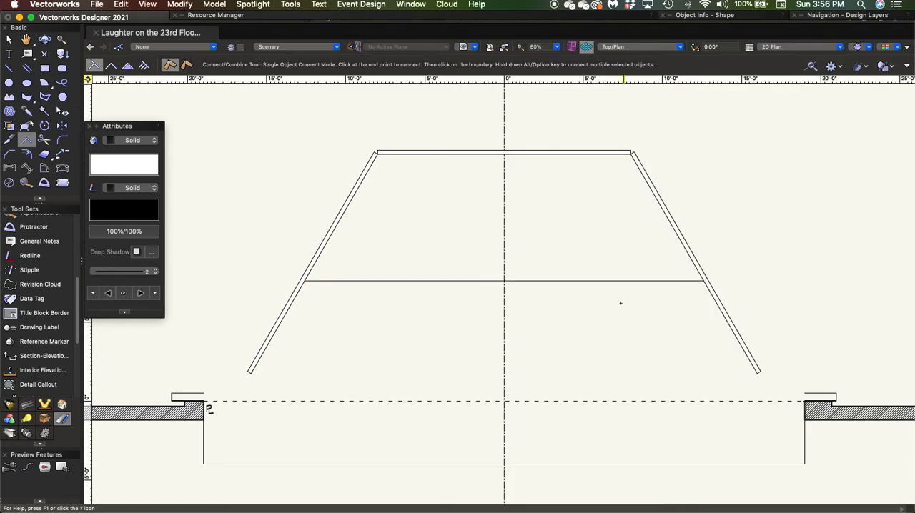
pyautogui.press('x')
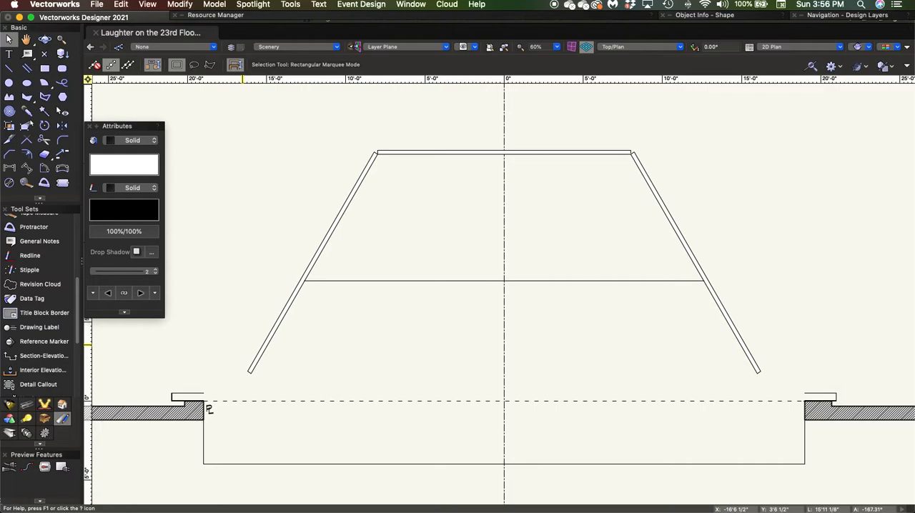
# Duplicate the horizontal floor line between the angled side walls in place
pyautogui.click(429, 283)
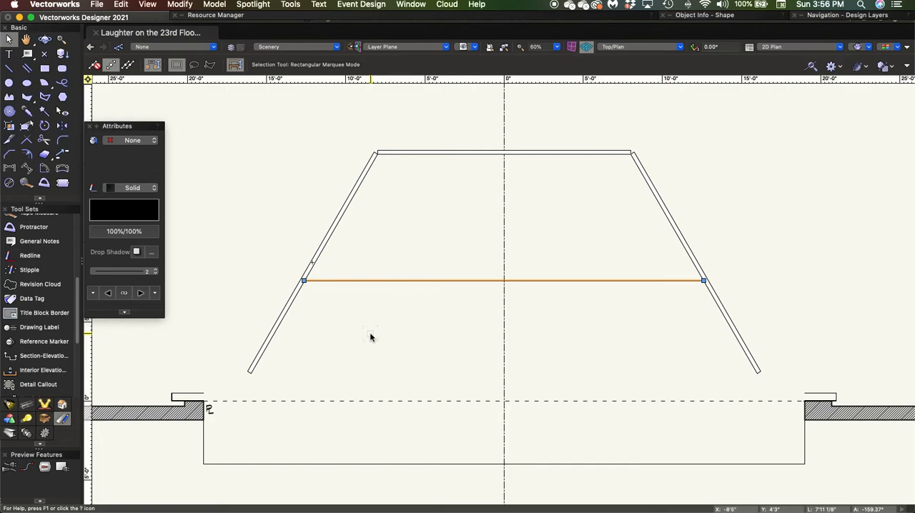
# Try moving the duplicated floor line by a Y offset of 8", and undo the move
pyautogui.press('super+m')
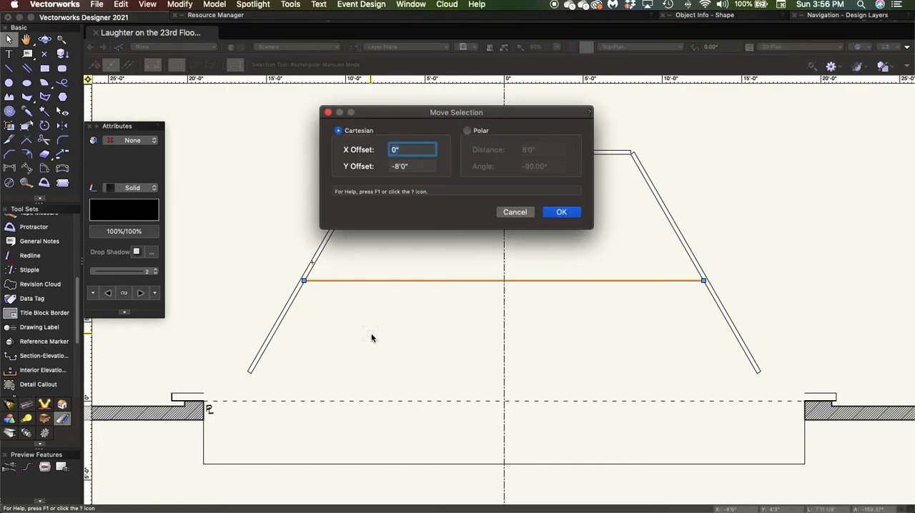
pyautogui.press('Tab')
pyautogui.write('8')
pyautogui.press('Return')
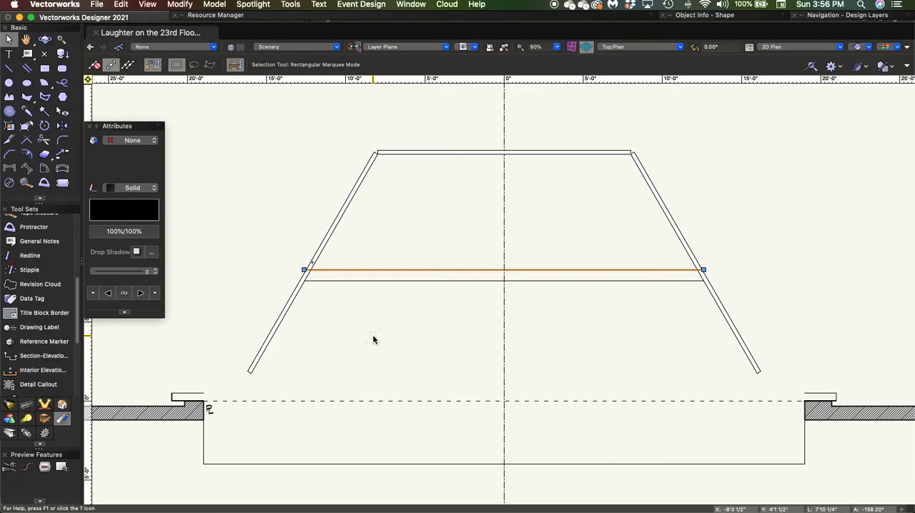
pyautogui.press('super+z')
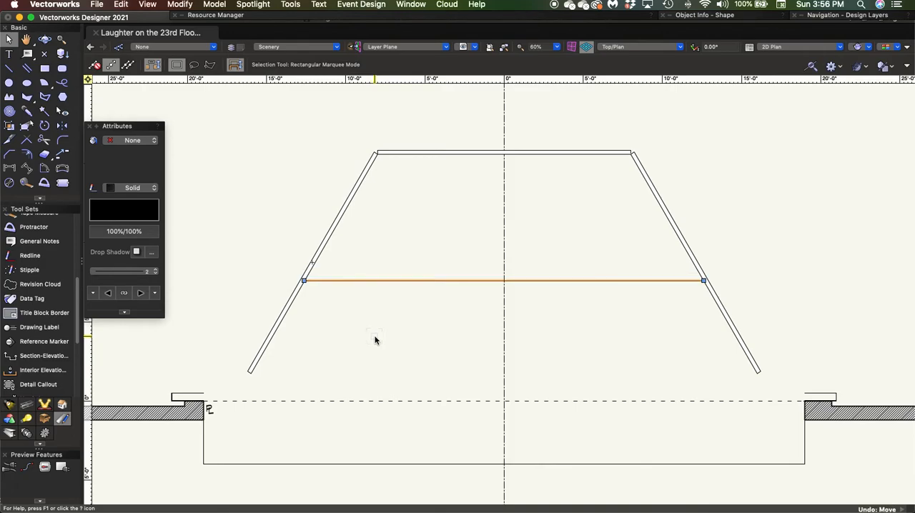
# Move the duplicated floor line by an X offset of 0 and a Y offset of -8", and deselect it
pyautogui.press('super+m')
pyautogui.press('Tab')
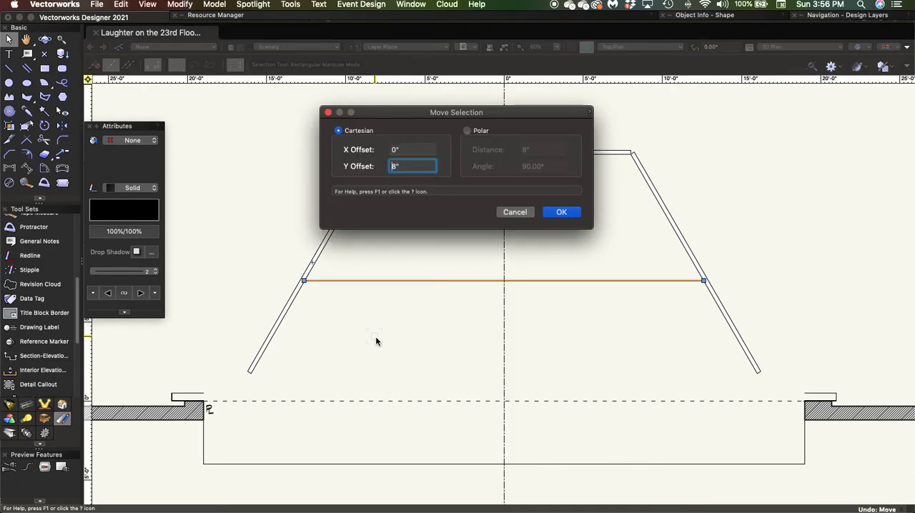
pyautogui.press('Left')
pyautogui.write('-')
pyautogui.press('Return')
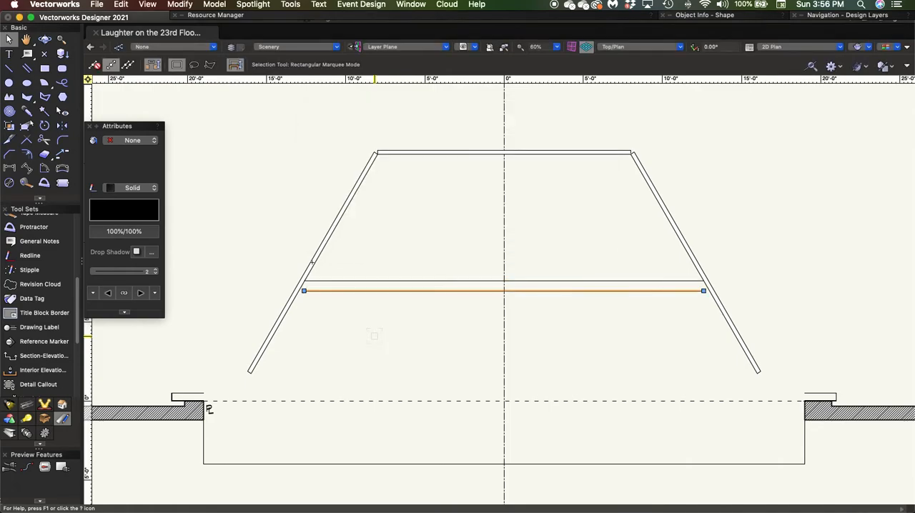
pyautogui.click(352, 343)
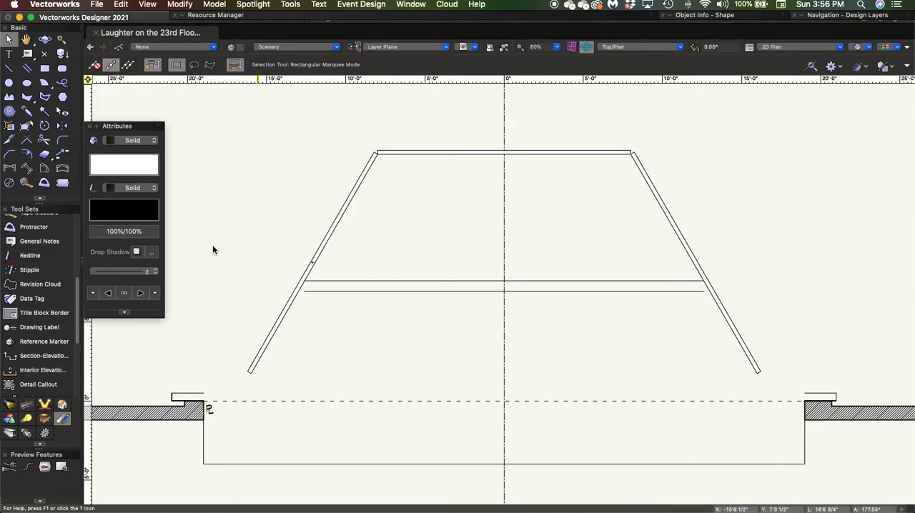
# Extend both ends of the lower floor line to the angled side walls with the Connect/Combine tool
pyautogui.click(27, 140)
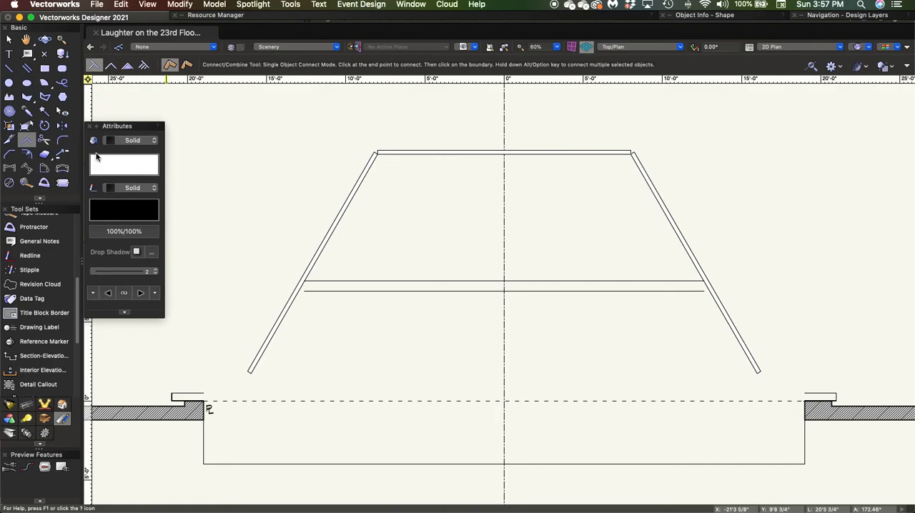
pyautogui.scroll(3, 307, 297)
pyautogui.click(304, 289)
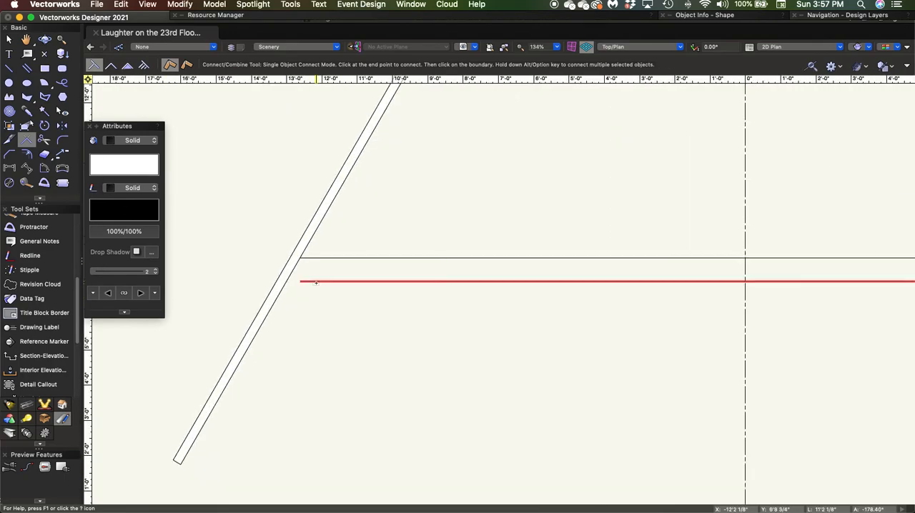
pyautogui.click(292, 302)
pyautogui.scroll(-5, 292, 302)
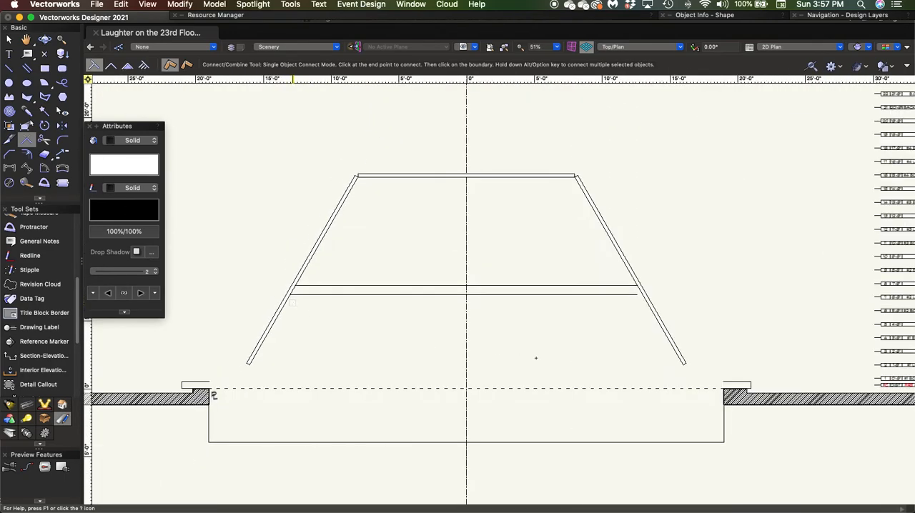
pyautogui.click(613, 296)
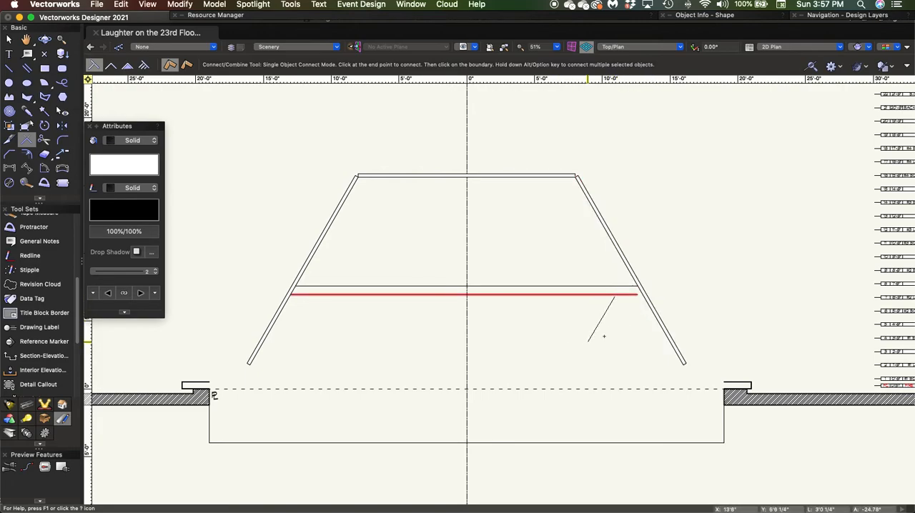
pyautogui.click(653, 316)
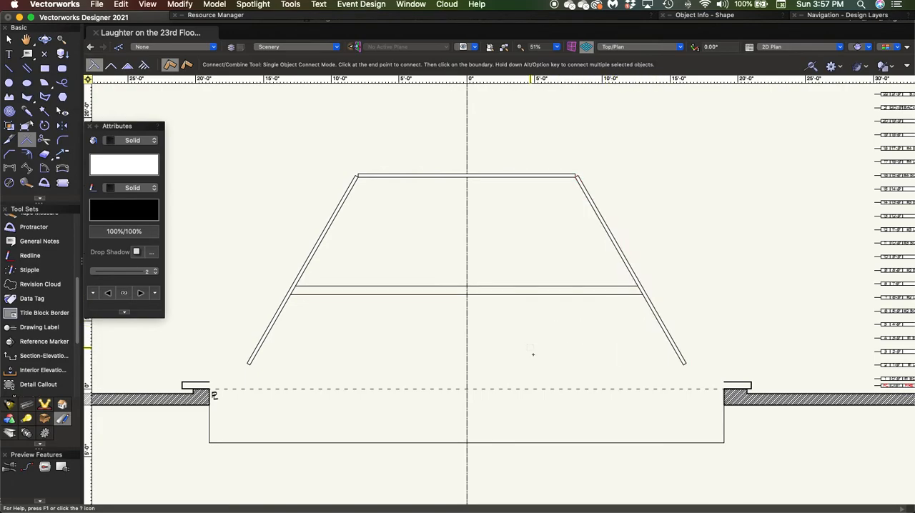
pyautogui.press('x')
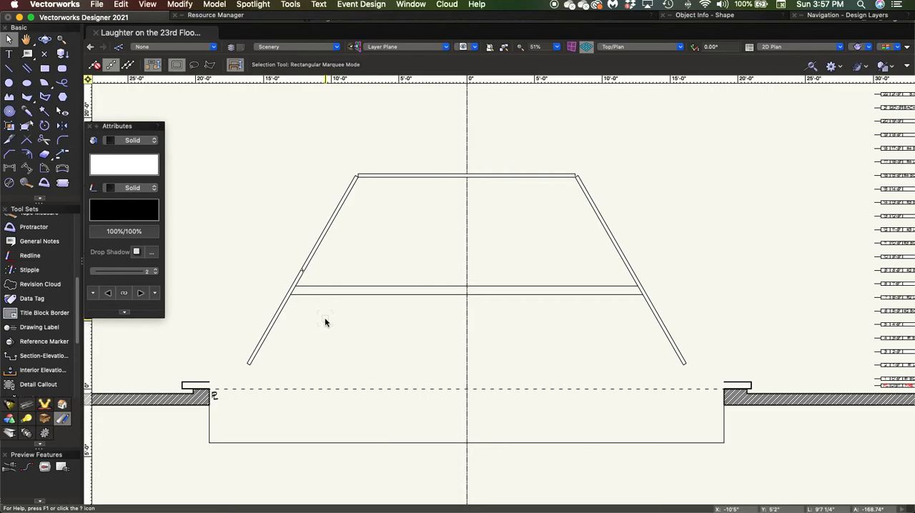
# Draw a circle with a 3" radius just below the lower floor line near the left angled wall, and deselect it
pyautogui.scroll(6, 314, 318)
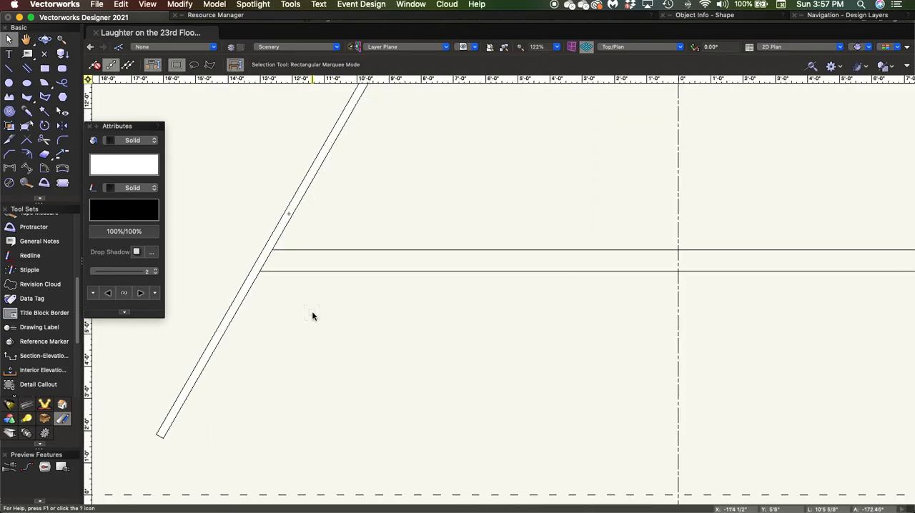
pyautogui.scroll(3, 326, 286)
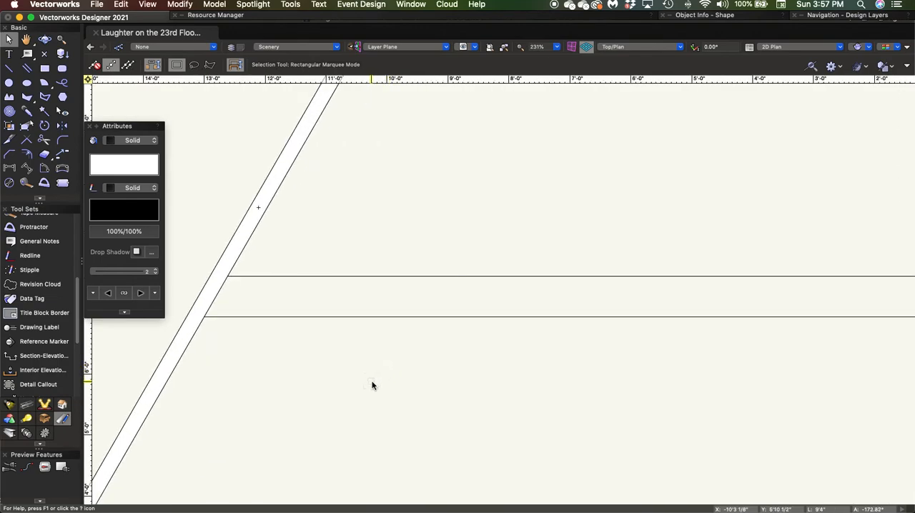
pyautogui.click(9, 84)
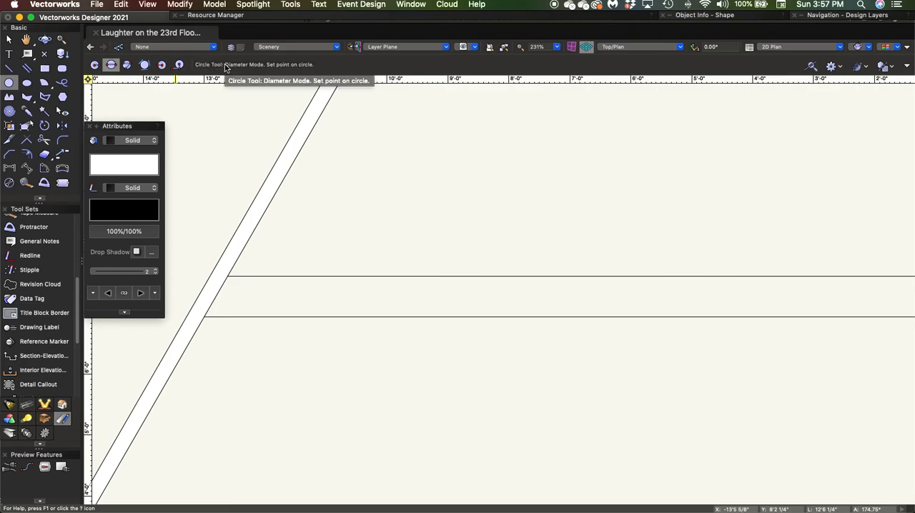
pyautogui.click(92, 65)
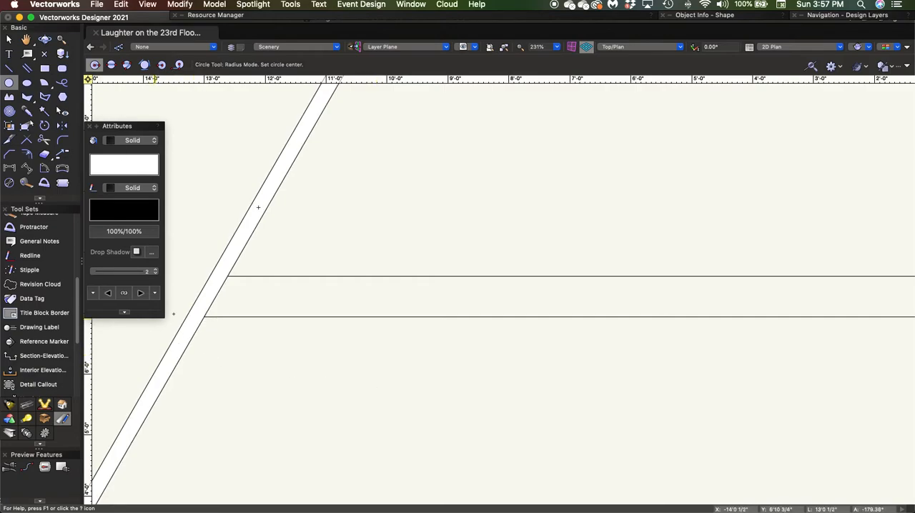
pyautogui.click(311, 357)
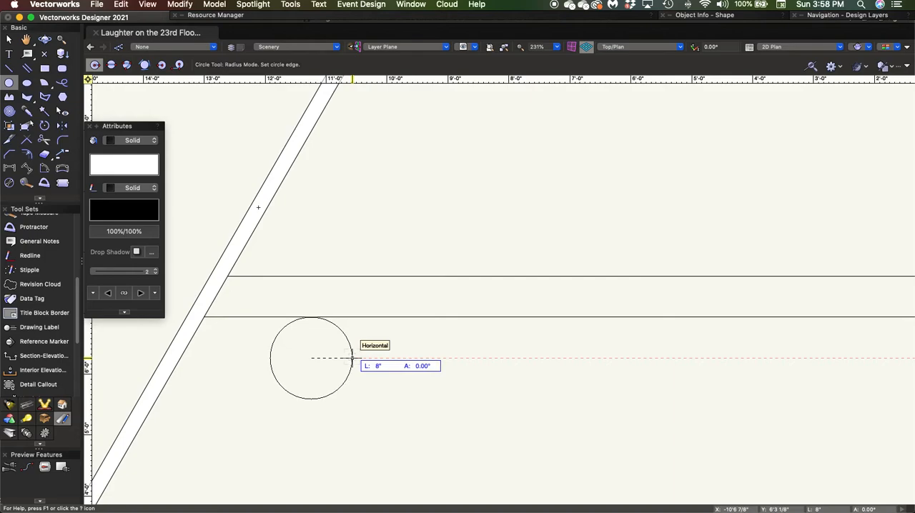
pyautogui.press('Tab')
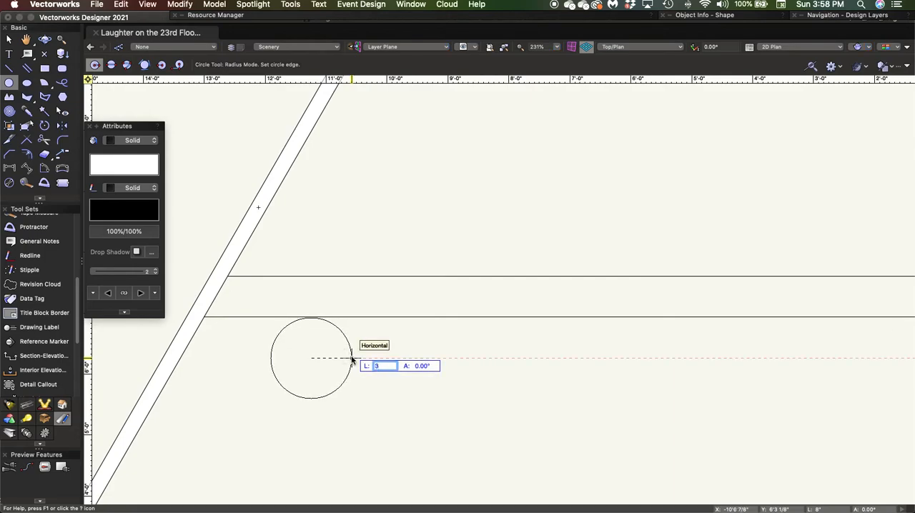
pyautogui.press('Tab')
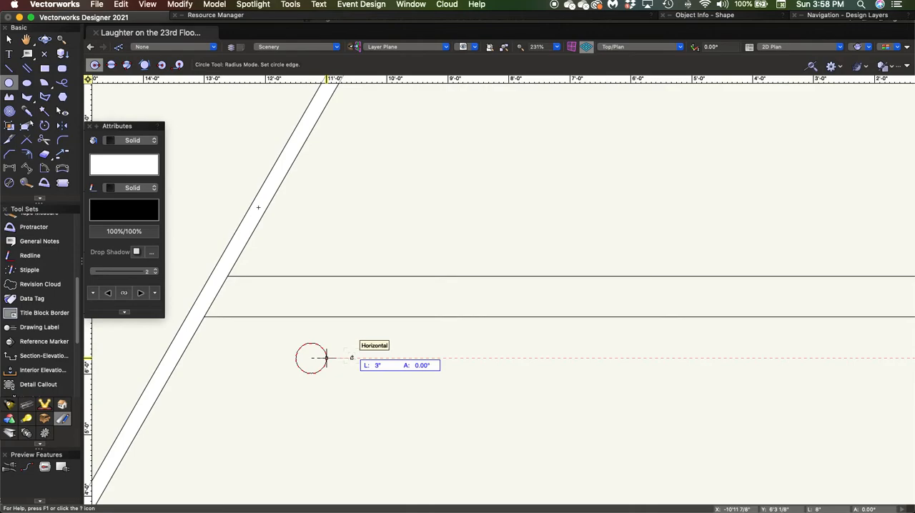
pyautogui.press('Return')
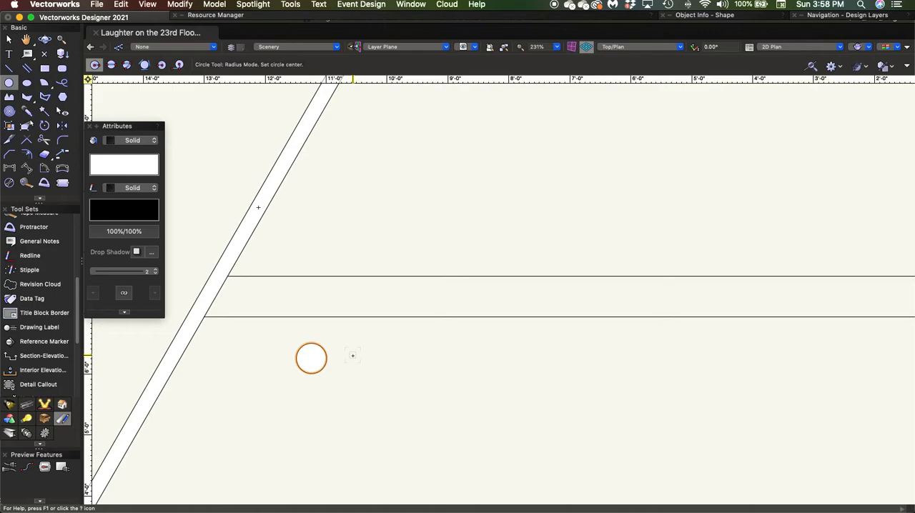
pyautogui.press('x')
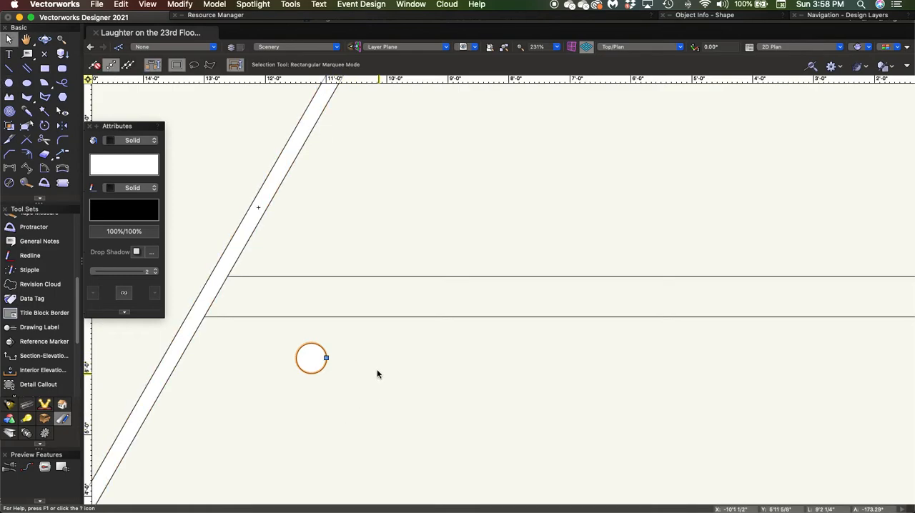
pyautogui.click(341, 388)
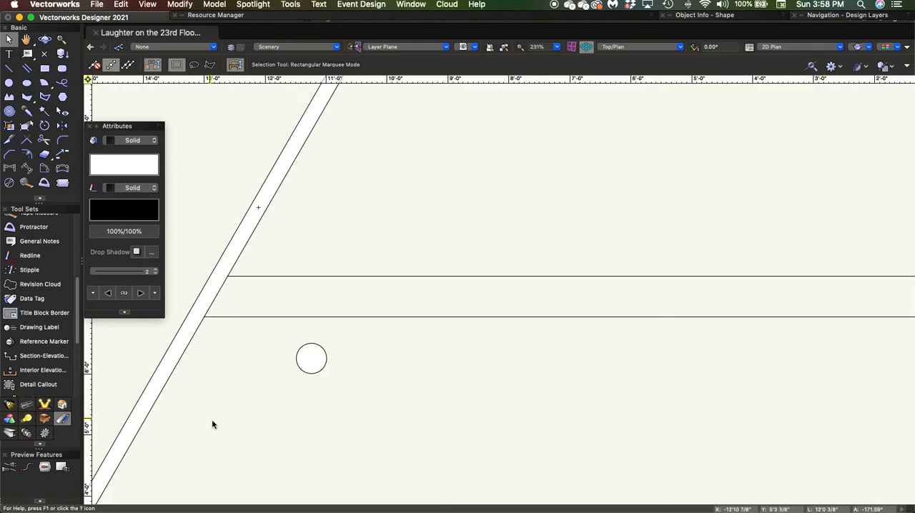
# Set the default text alignment to Center both horizontally and vertically
pyautogui.click(319, 5)
pyautogui.moveTo(329, 58)
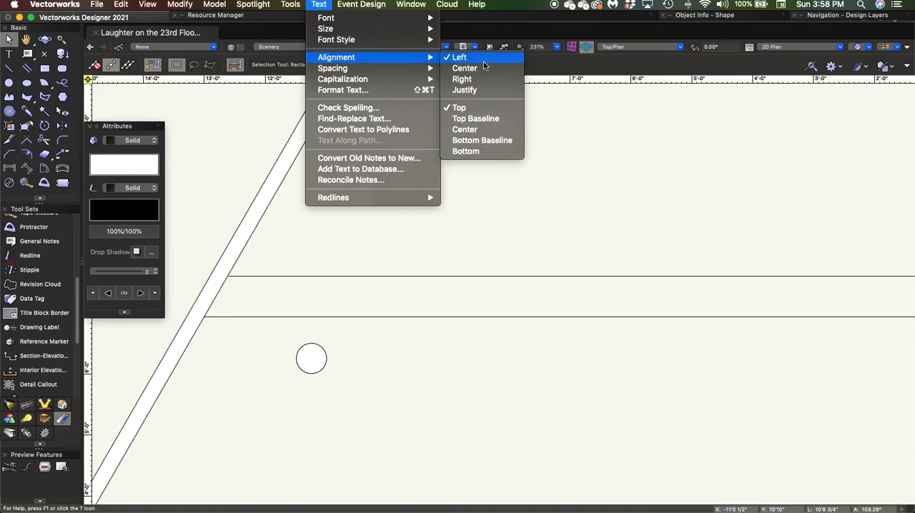
pyautogui.click(466, 69)
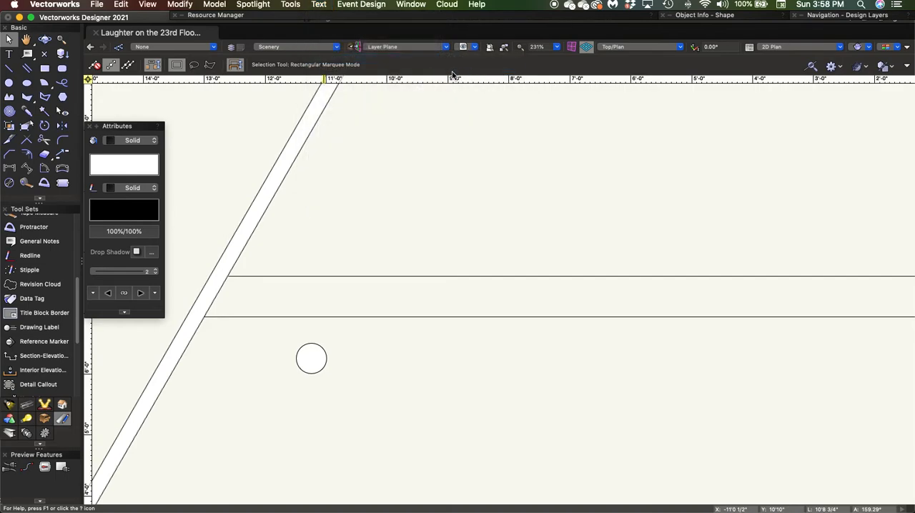
pyautogui.click(319, 4)
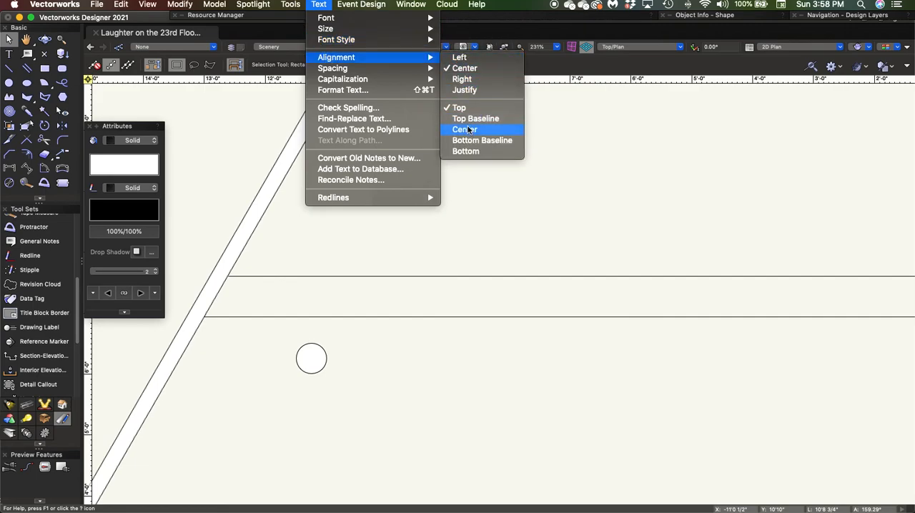
pyautogui.click(468, 130)
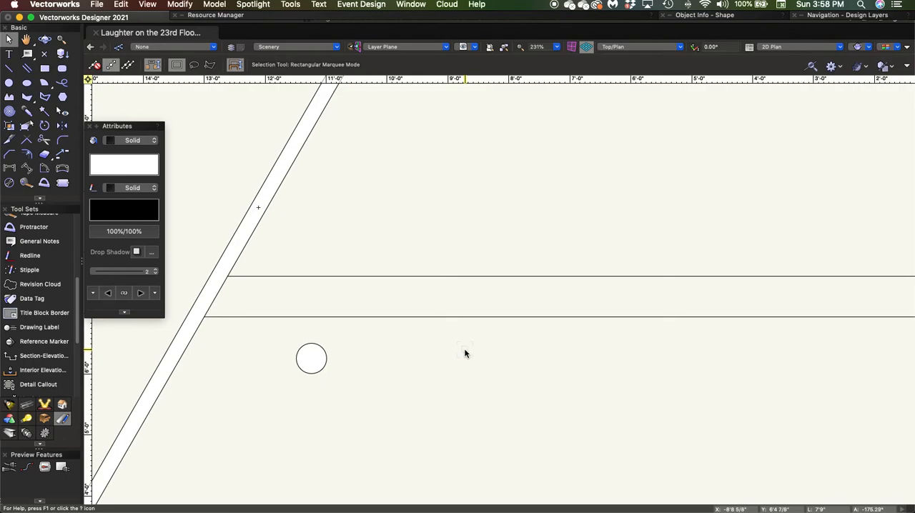
# Place a text label "8" to the right of the circle, and deselect it
pyautogui.press('1')
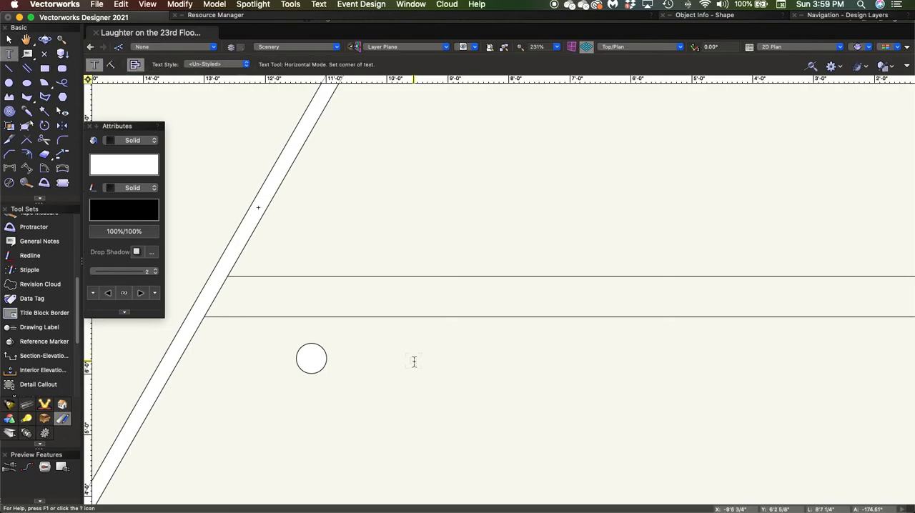
pyautogui.click(383, 365)
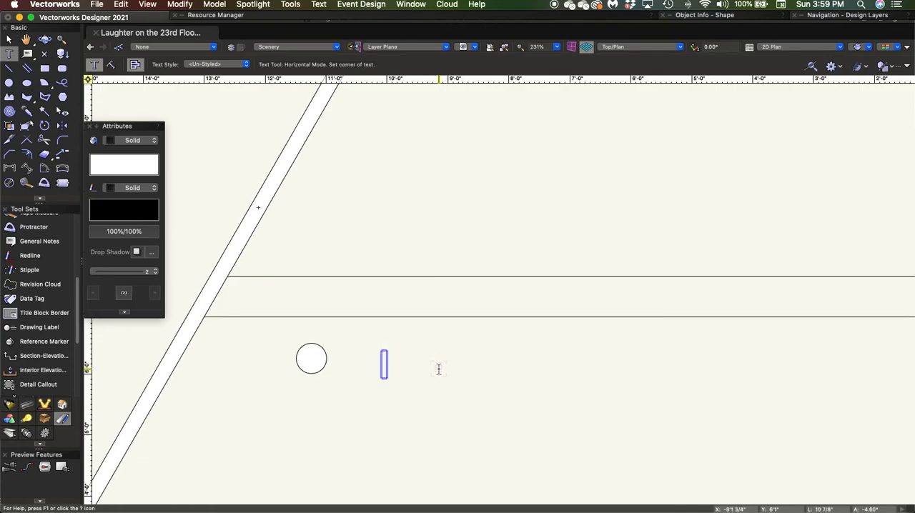
pyautogui.write('8')
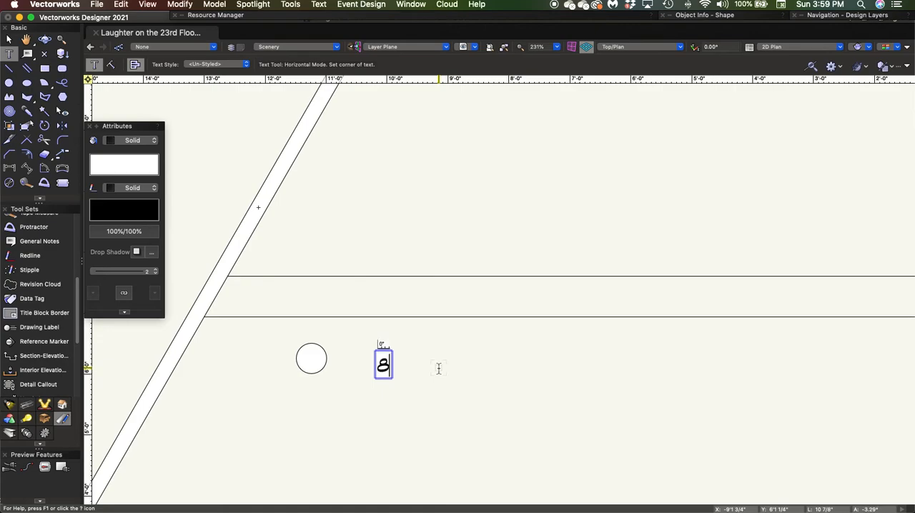
pyautogui.press('Escape')
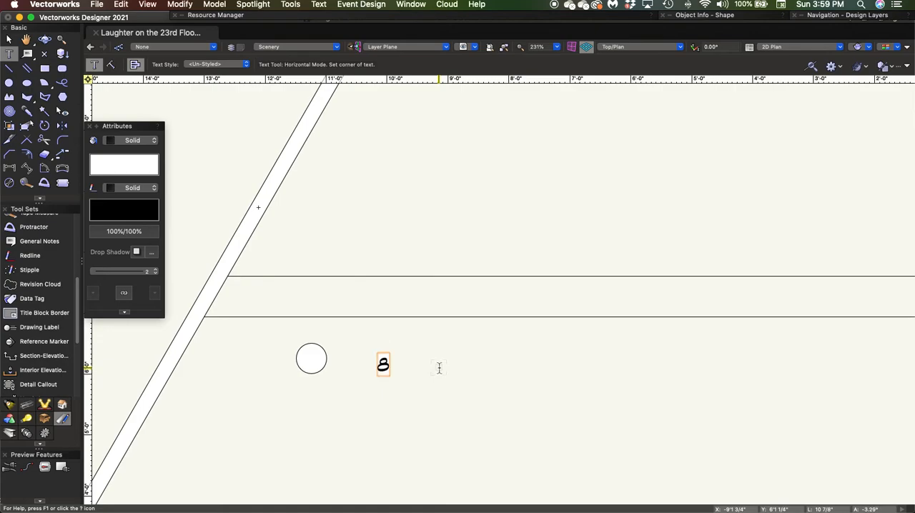
pyautogui.press('x')
pyautogui.click(439, 370)
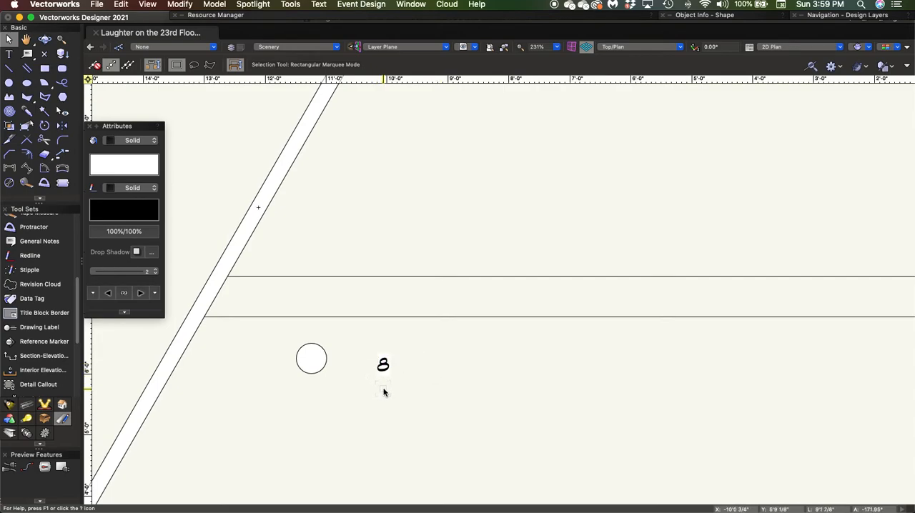
# Move the "8" label by its insertion point onto the circle's centre, and deselect it
pyautogui.scroll(1, 366, 379)
pyautogui.scroll(2, 366, 379)
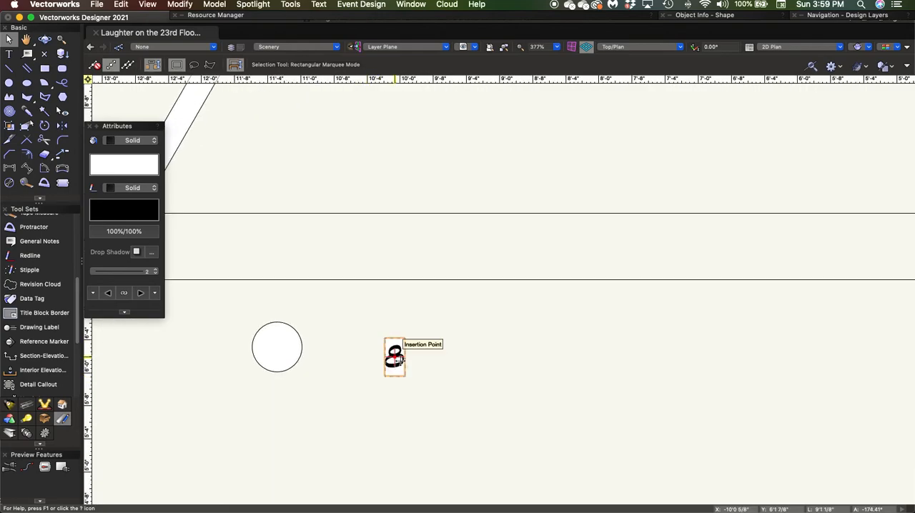
pyautogui.moveTo(394, 356); pyautogui.dragTo(277, 346)
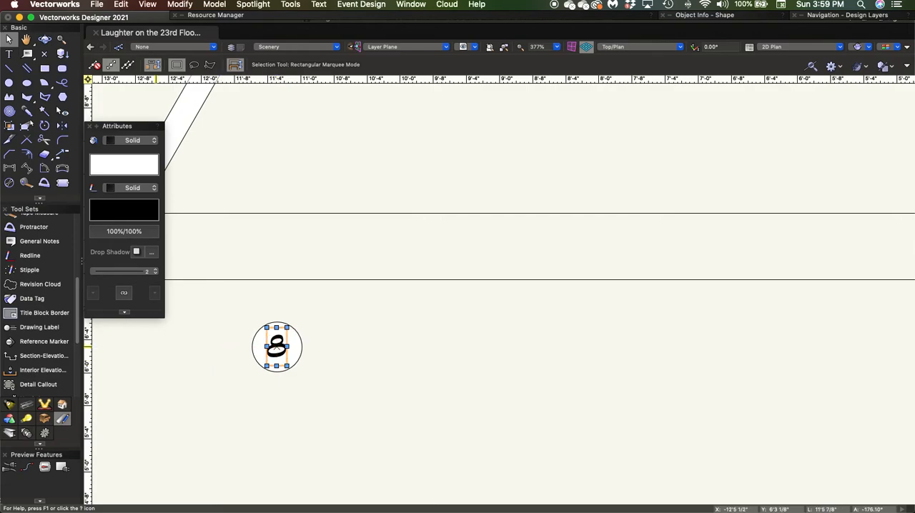
pyautogui.click(263, 386)
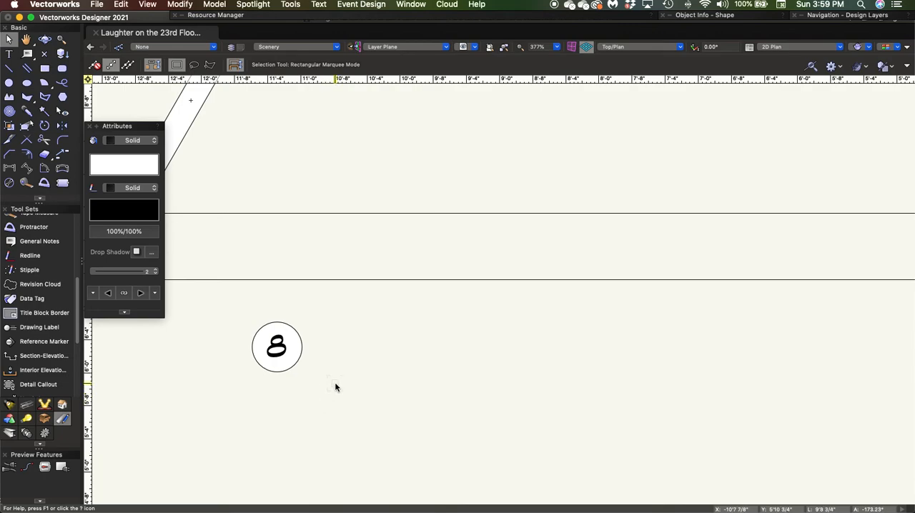
# Group the circle with its "8" and move the group between the two step lines beside the left angled wall
pyautogui.moveTo(338, 390); pyautogui.dragTo(226, 309)
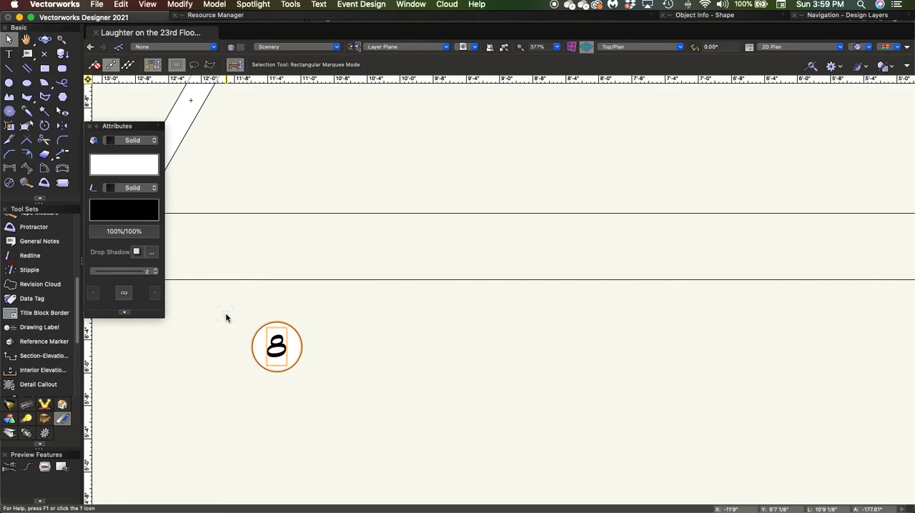
pyautogui.press('super+g')
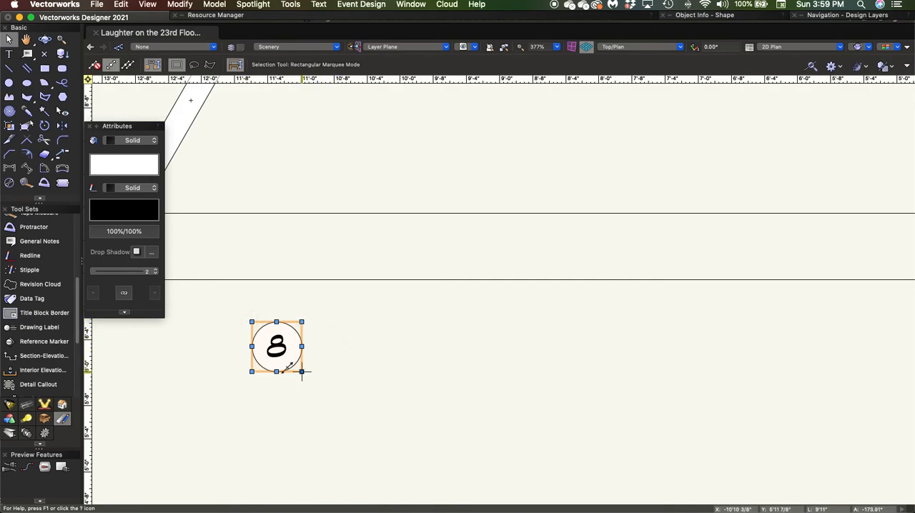
pyautogui.moveTo(276, 347); pyautogui.dragTo(214, 248)
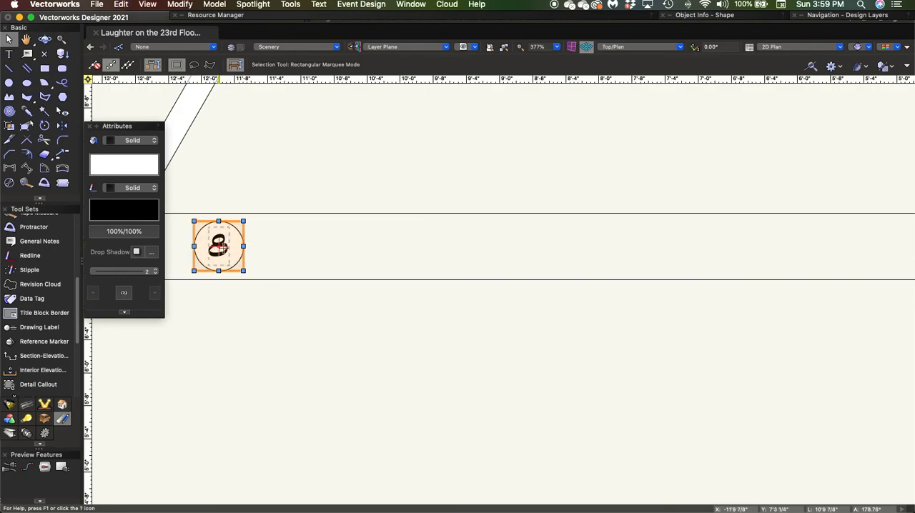
# Duplicate the circled 8 directly above the upper step line, change the copy's text to "16", and deselect it
pyautogui.moveTo(218, 246); pyautogui.dragTo(216, 182)
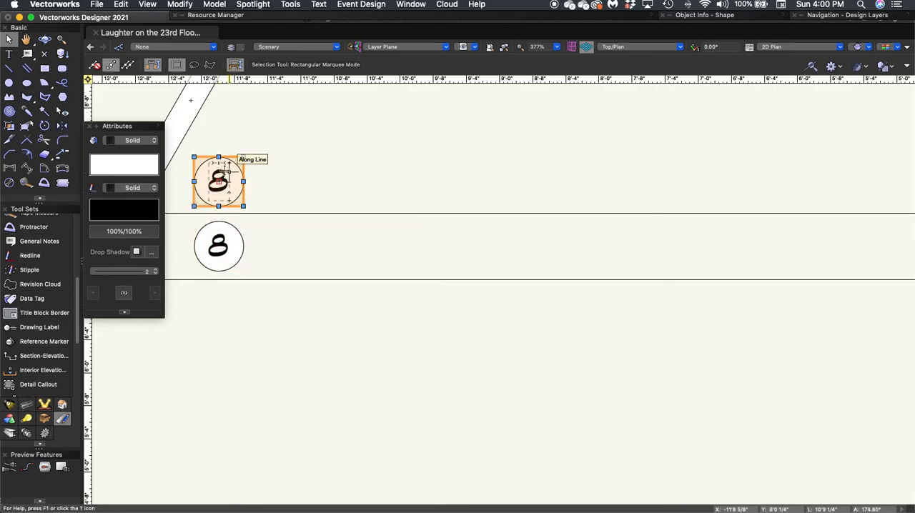
pyautogui.doubleClick(224, 172)
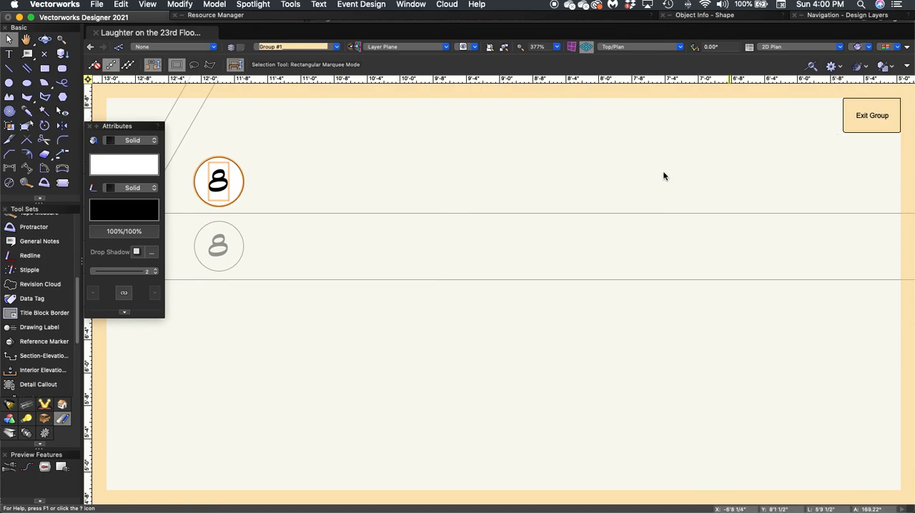
pyautogui.click(511, 178)
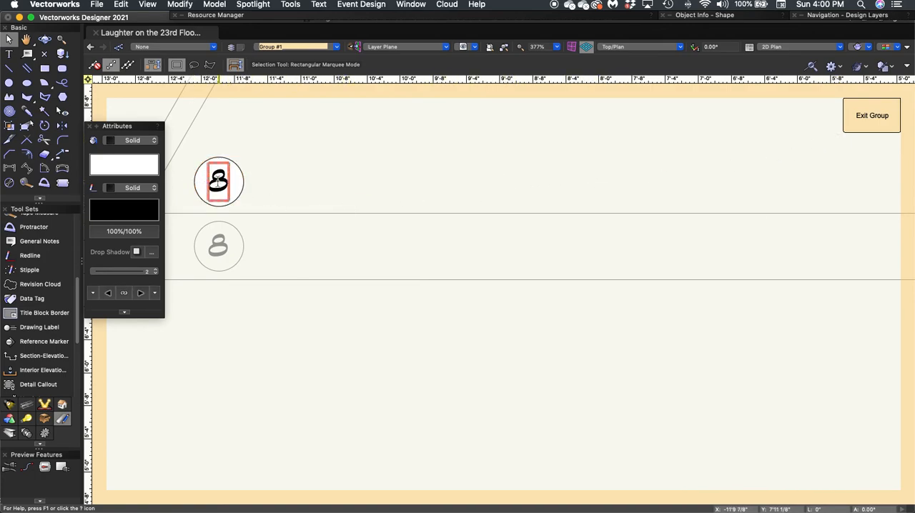
pyautogui.doubleClick(218, 182)
pyautogui.doubleClick(213, 181)
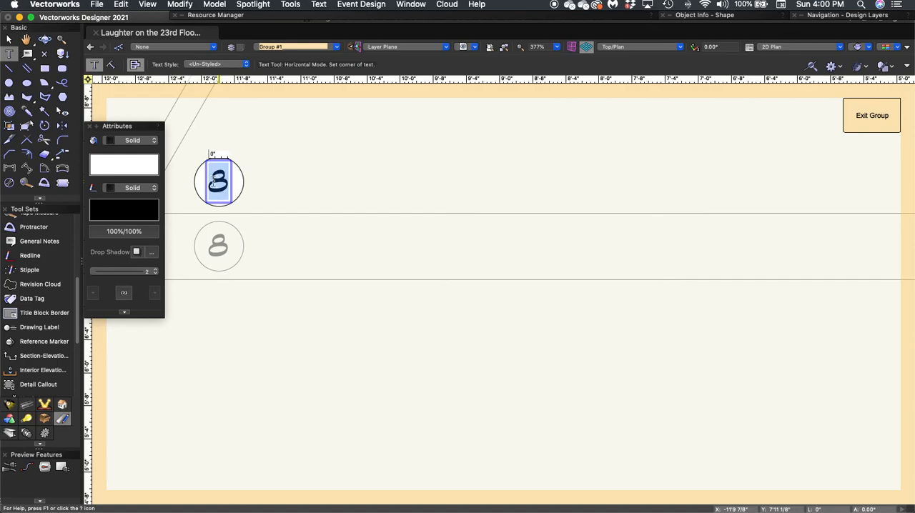
pyautogui.write('16')
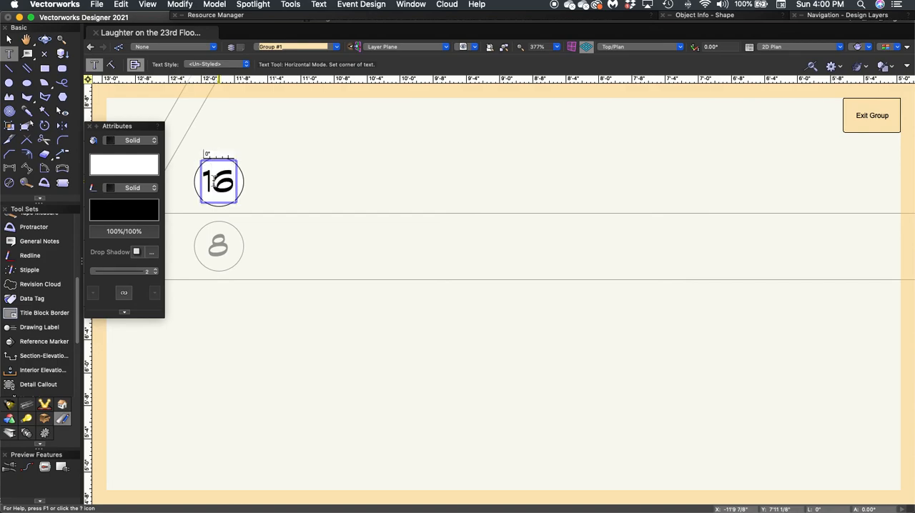
pyautogui.press('Escape')
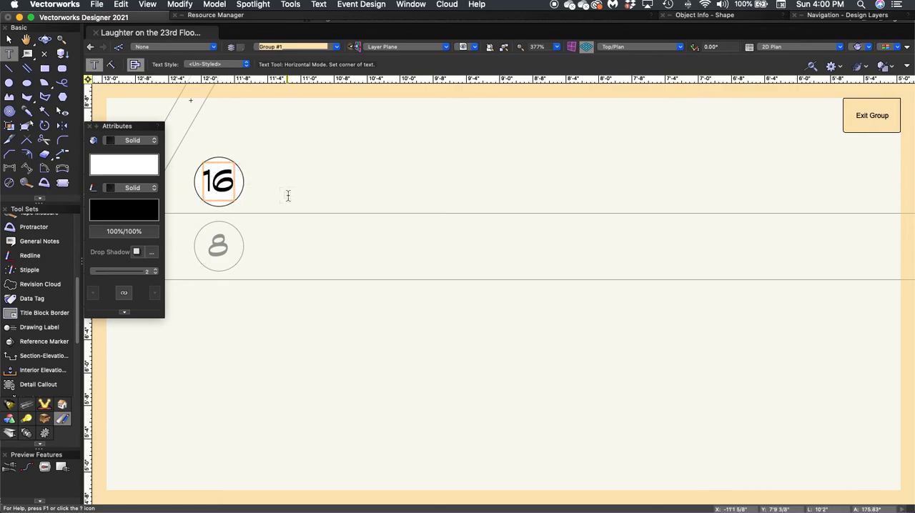
pyautogui.press('x')
pyautogui.press('x')
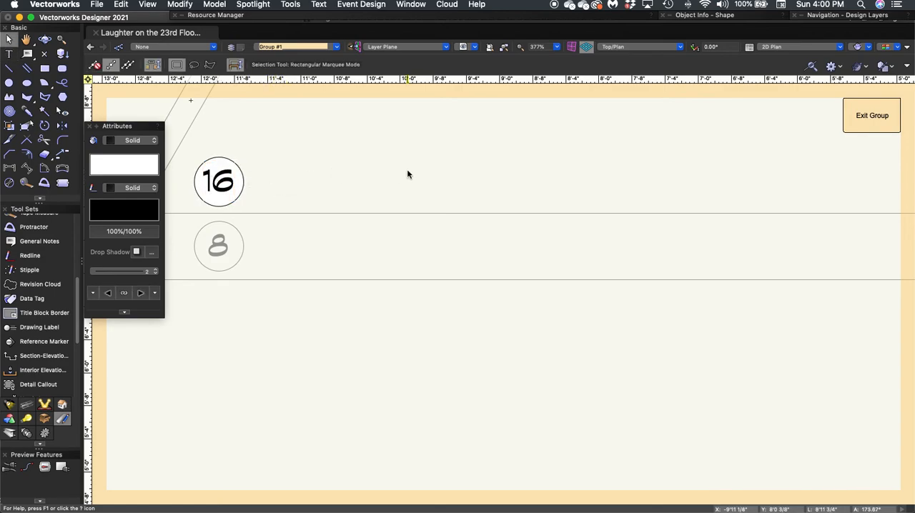
pyautogui.click(856, 122)
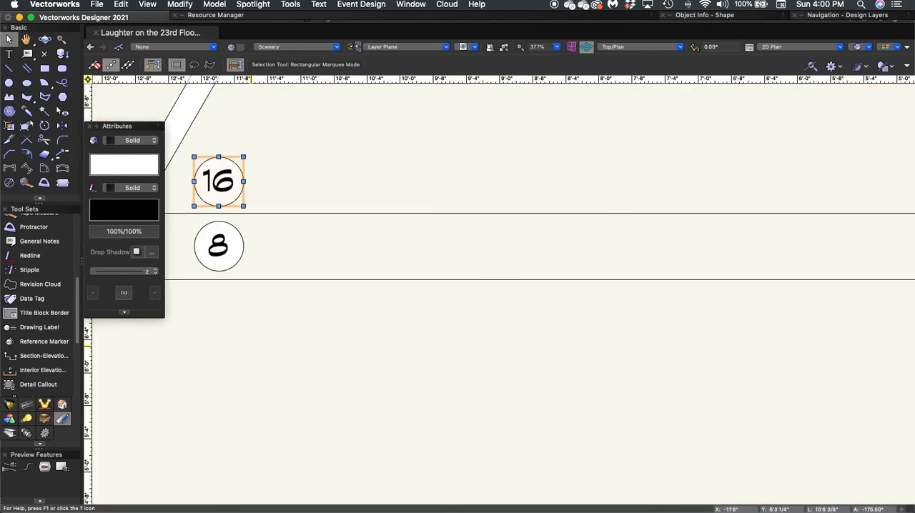
pyautogui.click(309, 327)
# Set the fill of the "16" text inside its circle group to None, exit the group, and deselect it
pyautogui.scroll(-3, 309, 327)
pyautogui.scroll(-2, 309, 329)
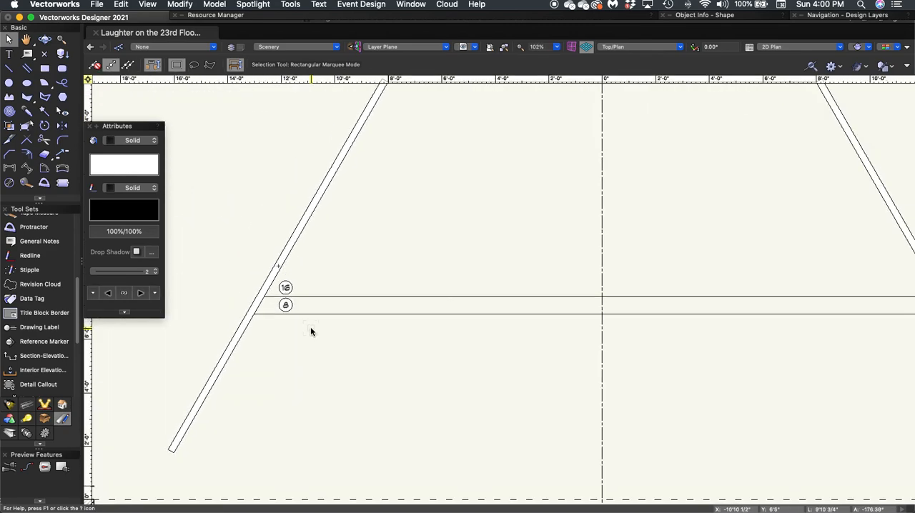
pyautogui.scroll(5, 296, 336)
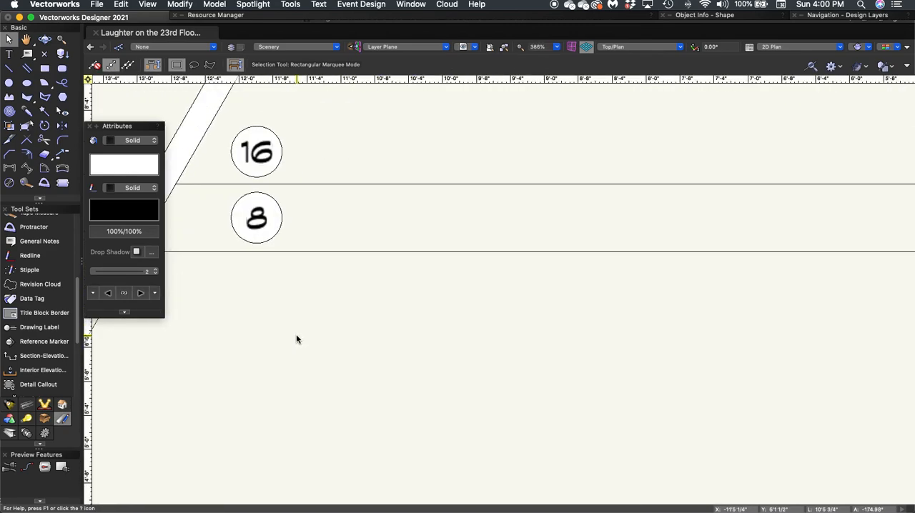
pyautogui.doubleClick(255, 155)
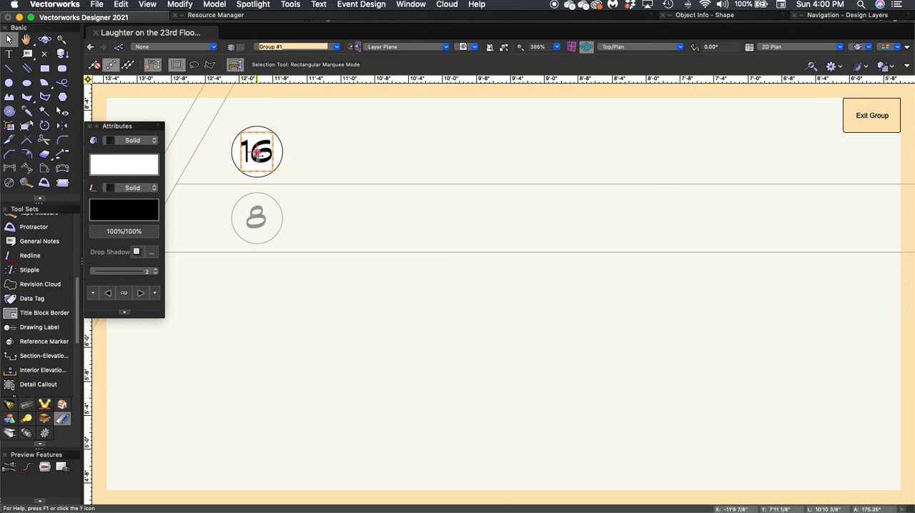
pyautogui.click(257, 152)
pyautogui.click(121, 140)
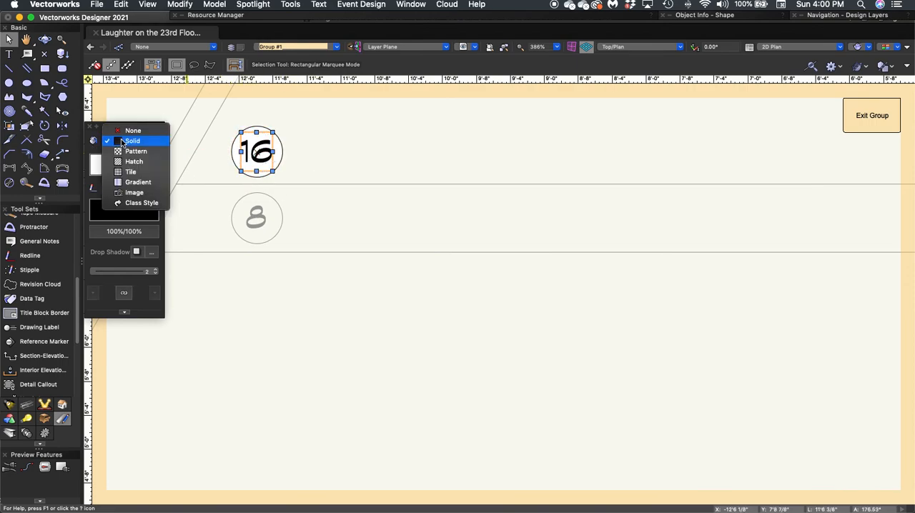
pyautogui.click(122, 131)
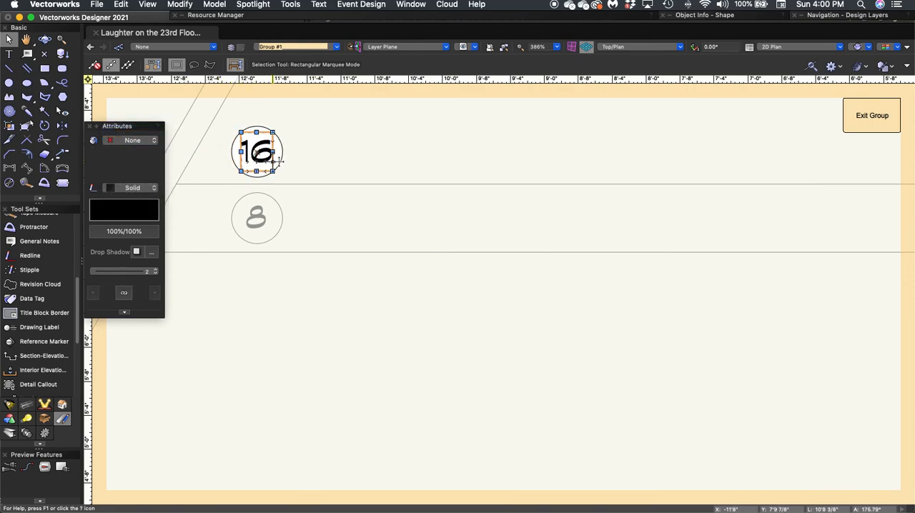
pyautogui.click(368, 149)
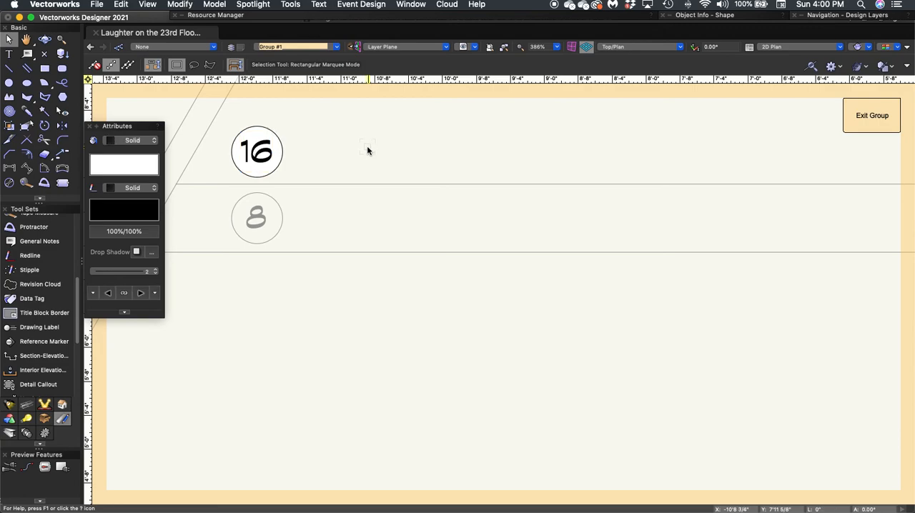
pyautogui.click(857, 116)
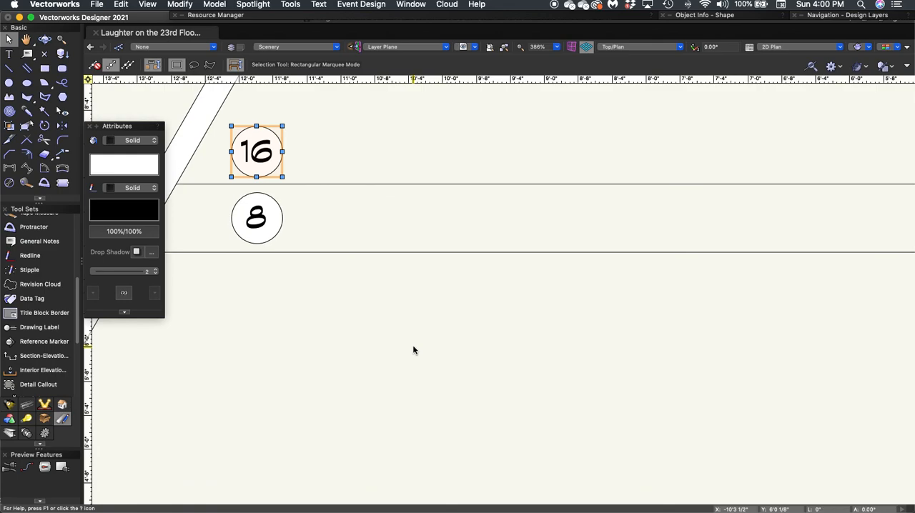
pyautogui.click(414, 347)
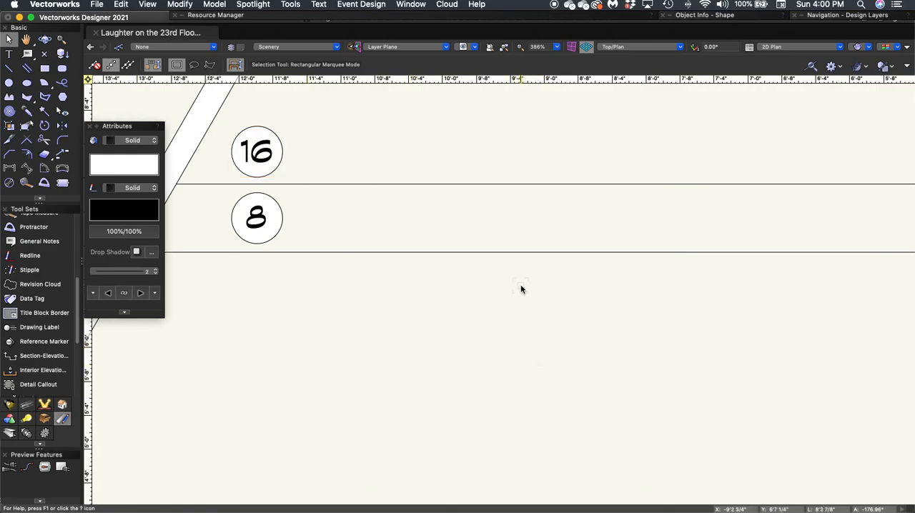
# Examine the scenery walls, step lines and height labels in the context of the whole theatre plan
pyautogui.scroll(-10, 520, 288)
pyautogui.moveTo(457, 331)
pyautogui.mouseDown(button='middle')
pyautogui.moveTo(335, 338)
pyautogui.moveTo(311, 355)
pyautogui.mouseUp(button='middle')
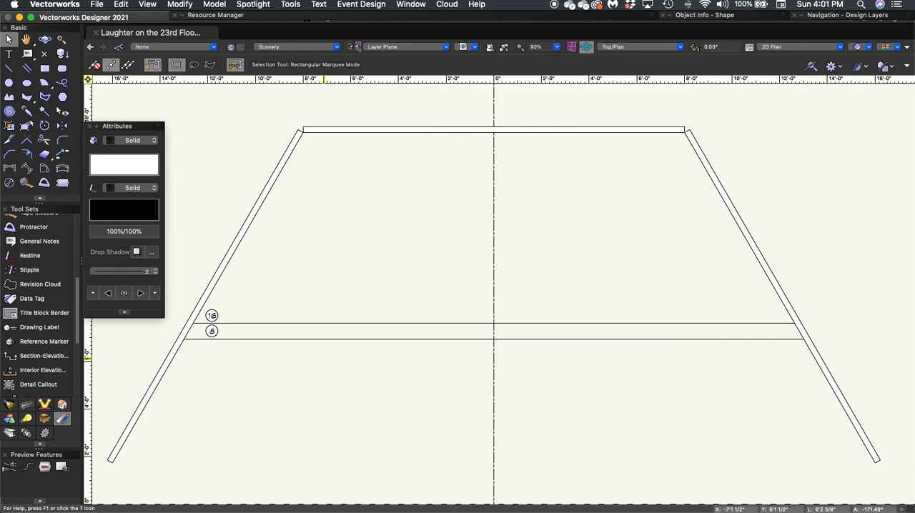
pyautogui.press('space')
pyautogui.moveTo(531, 382); pyautogui.dragTo(525, 323)
pyautogui.scroll(-5, 525, 323)
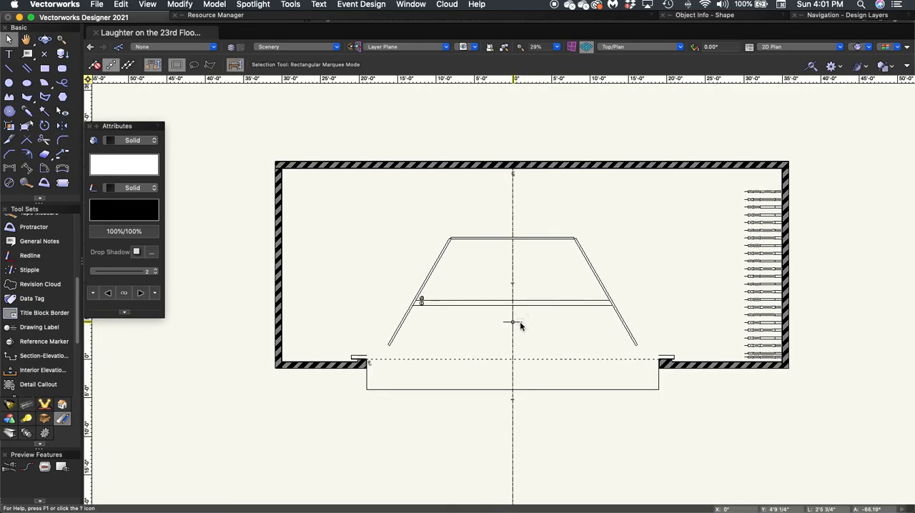
pyautogui.scroll(3, 520, 326)
pyautogui.press('space')
pyautogui.moveTo(521, 324); pyautogui.dragTo(525, 353)
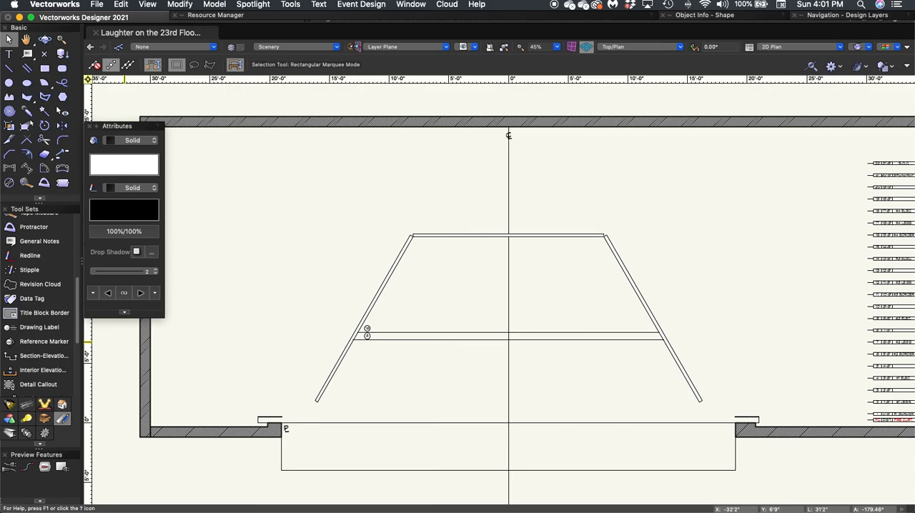
pyautogui.click(504, 47)
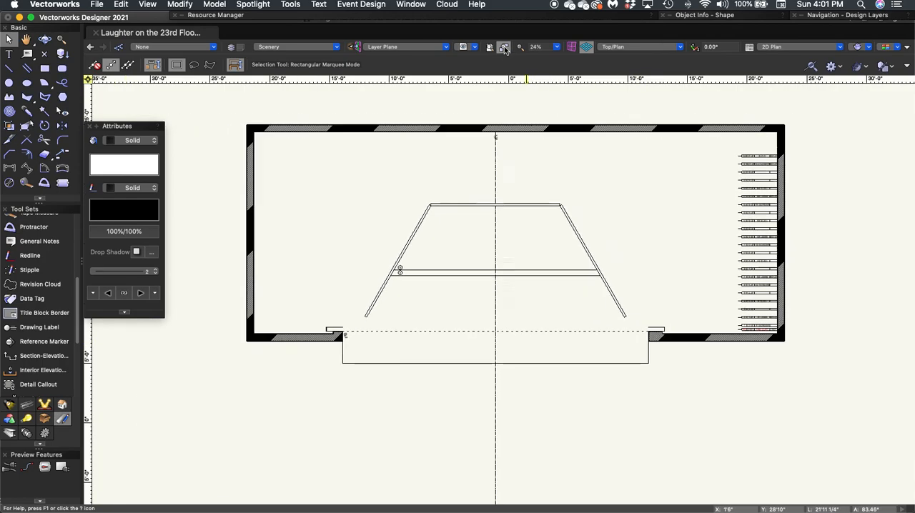